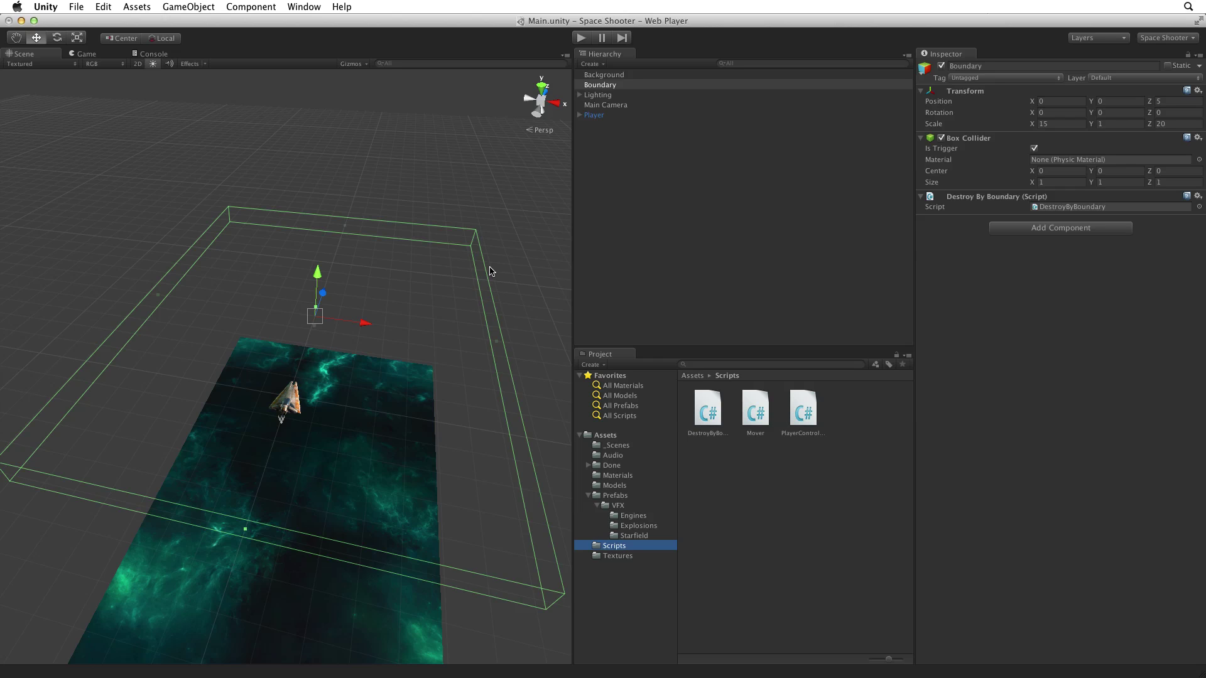
# Create an empty GameObject and name it Asteroid
pyautogui.press('super+shift+n')
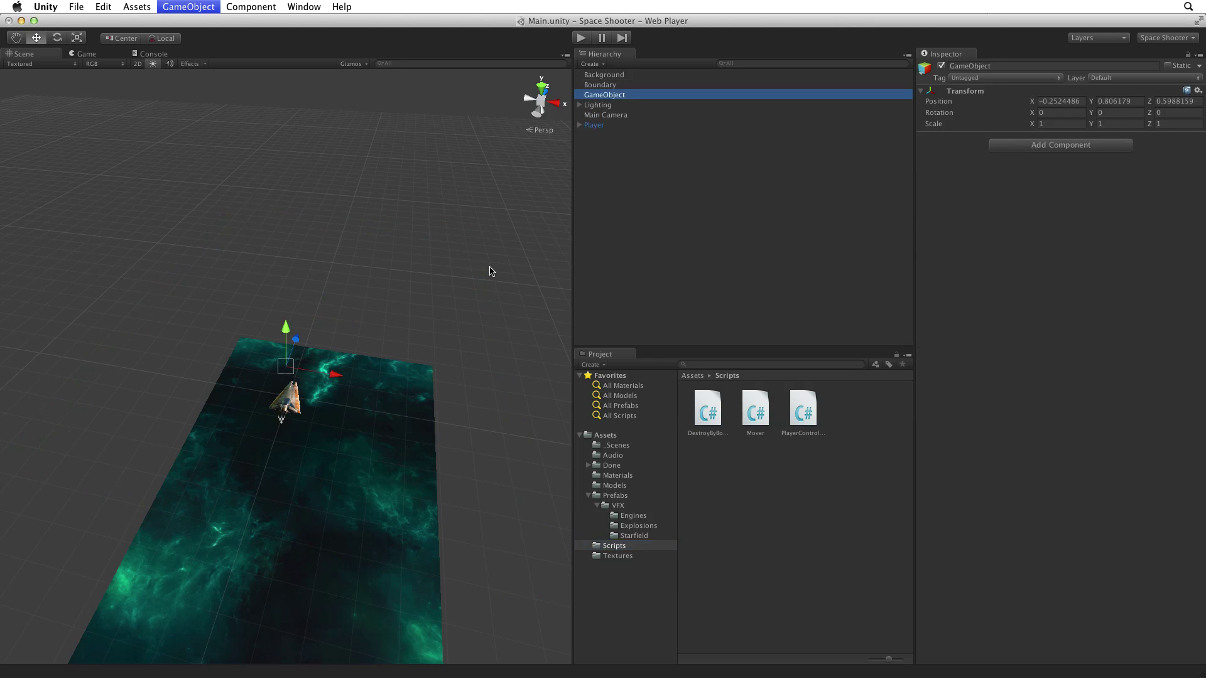
pyautogui.press('Return')
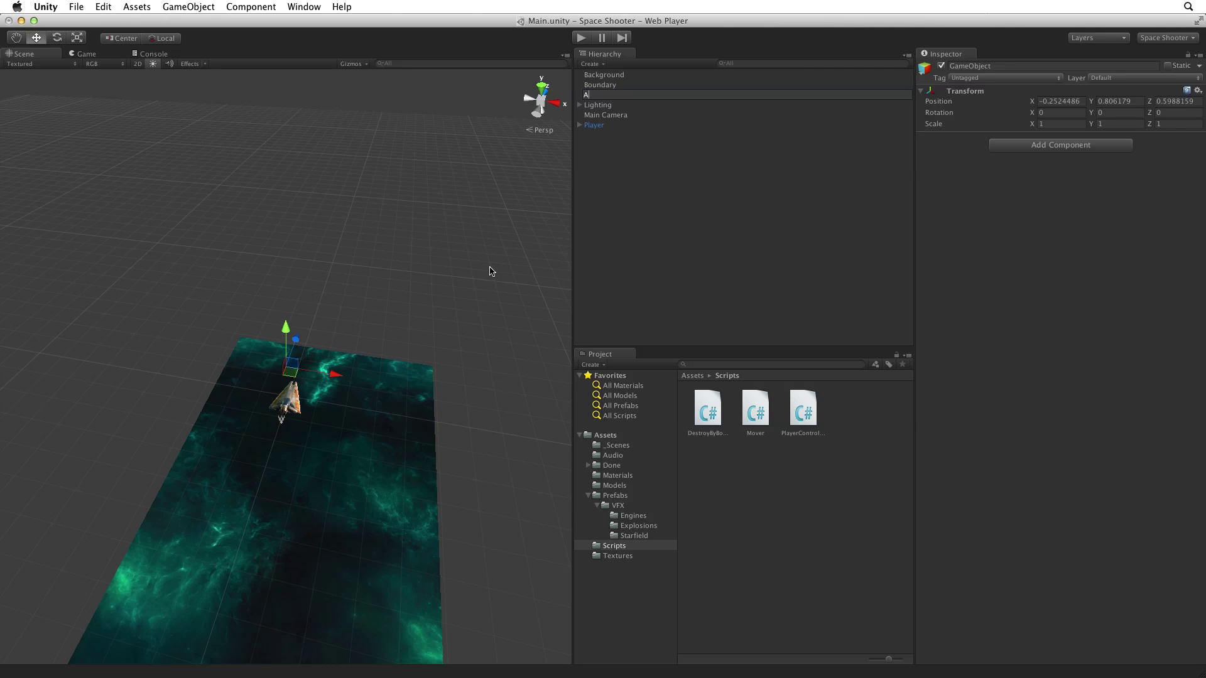
pyautogui.write('Asteroid')
pyautogui.press('Return')
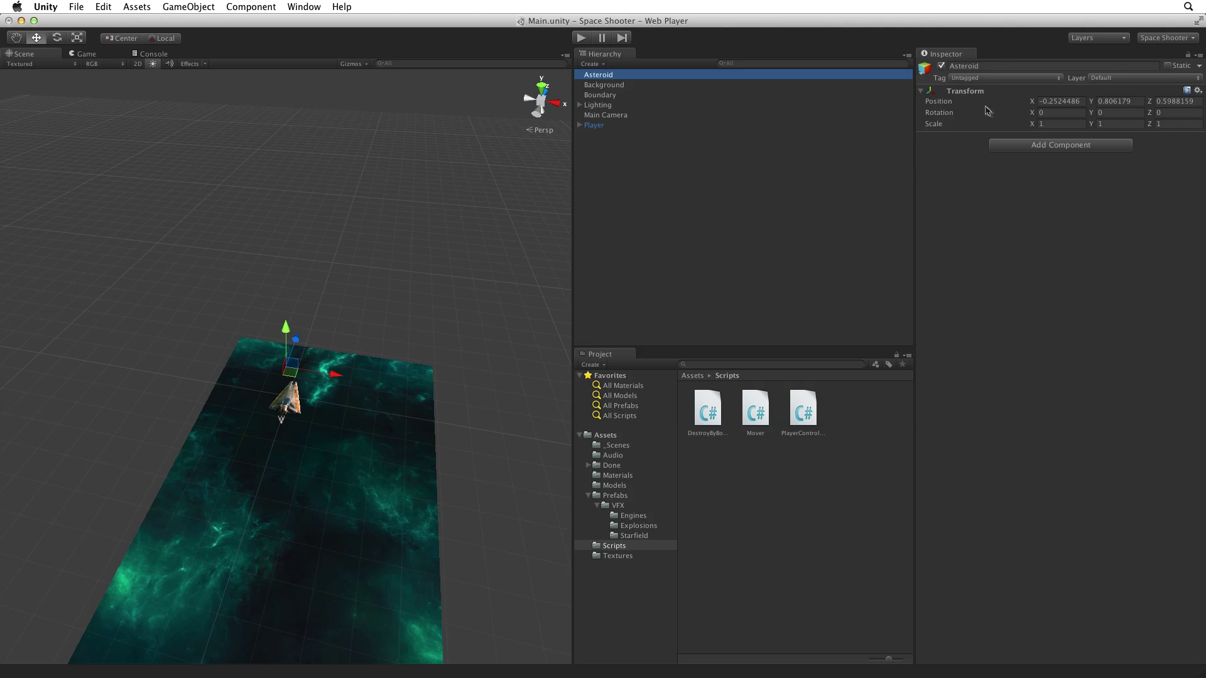
# Reset Asteroid's transform to the origin and set its Z position to 8
pyautogui.click(1197, 92)
pyautogui.click(1149, 121)
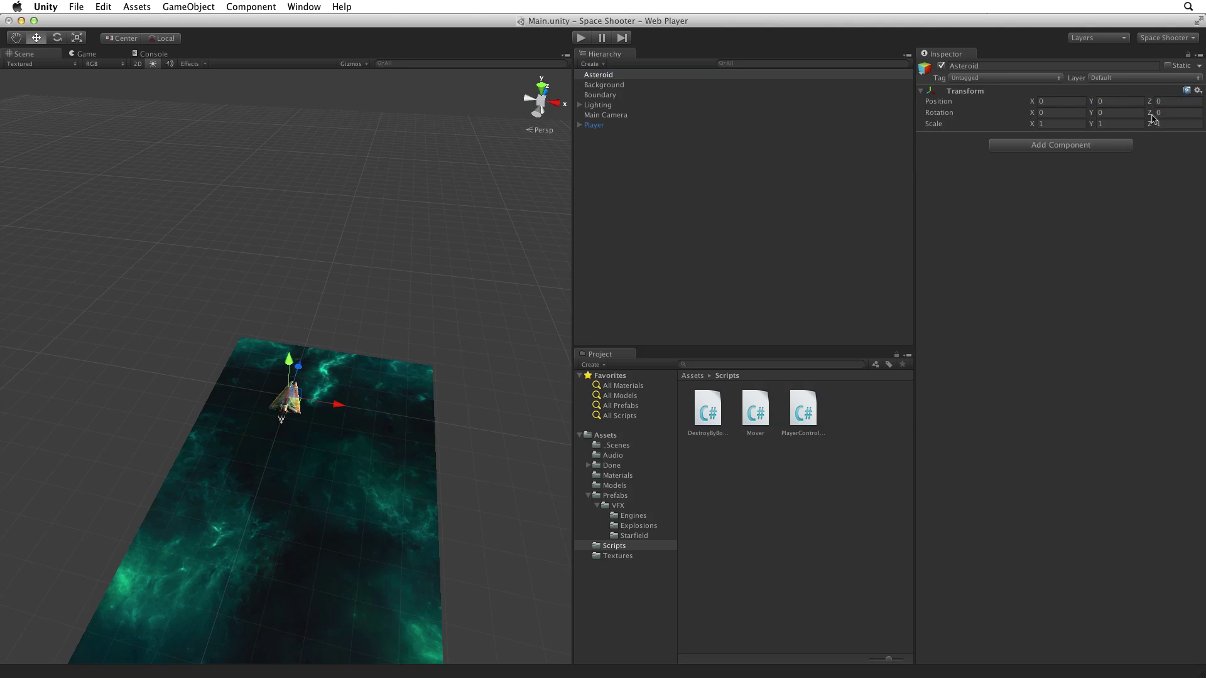
pyautogui.press('Tab')
pyautogui.press('Tab')
pyautogui.press('Tab')
pyautogui.write('8')
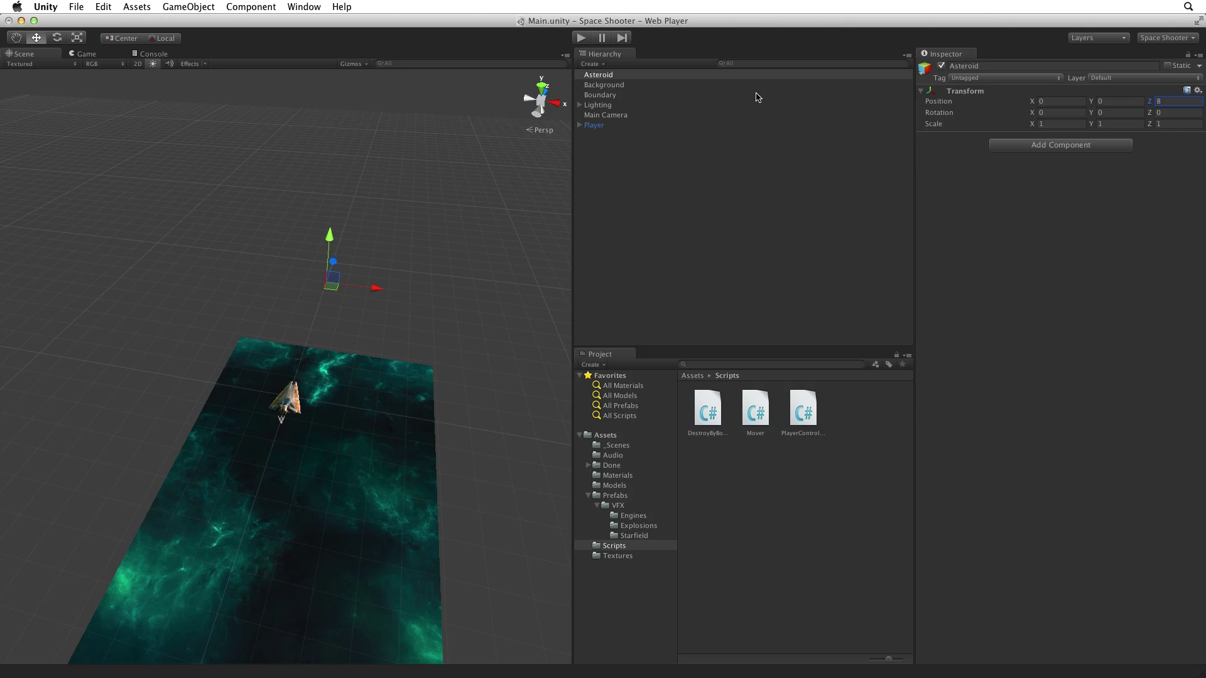
pyautogui.moveTo(335, 300); pyautogui.dragTo(262, 362, button='middle')
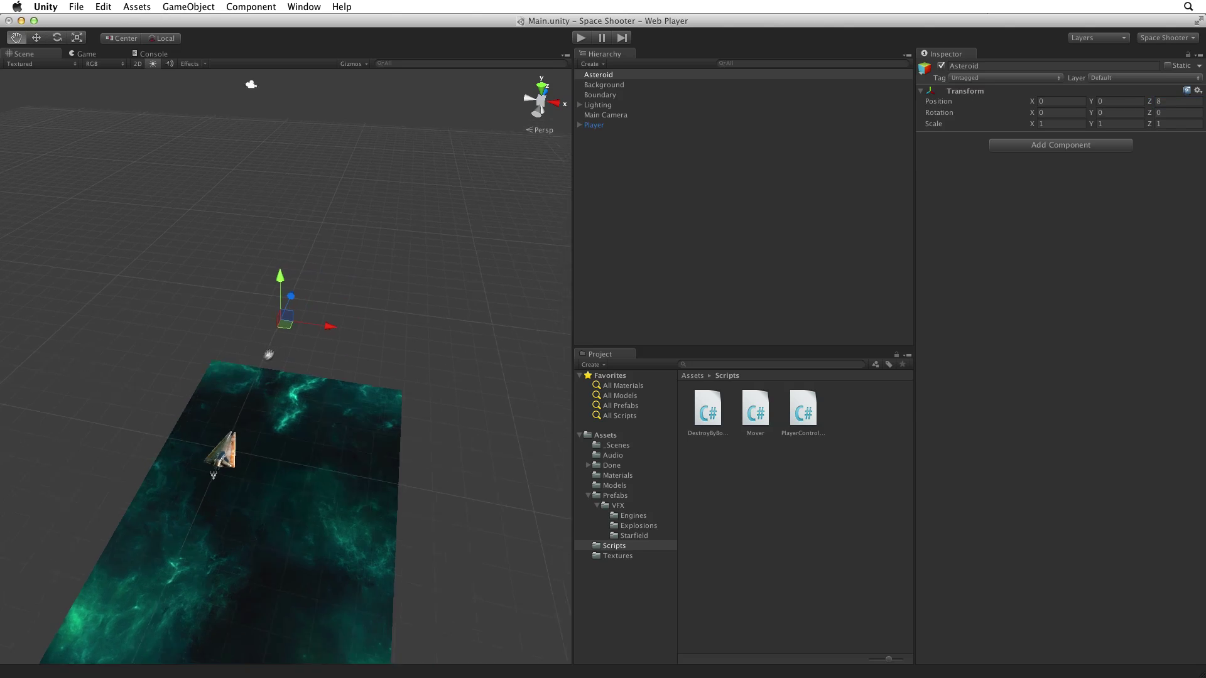
pyautogui.scroll(3, 496, 287)
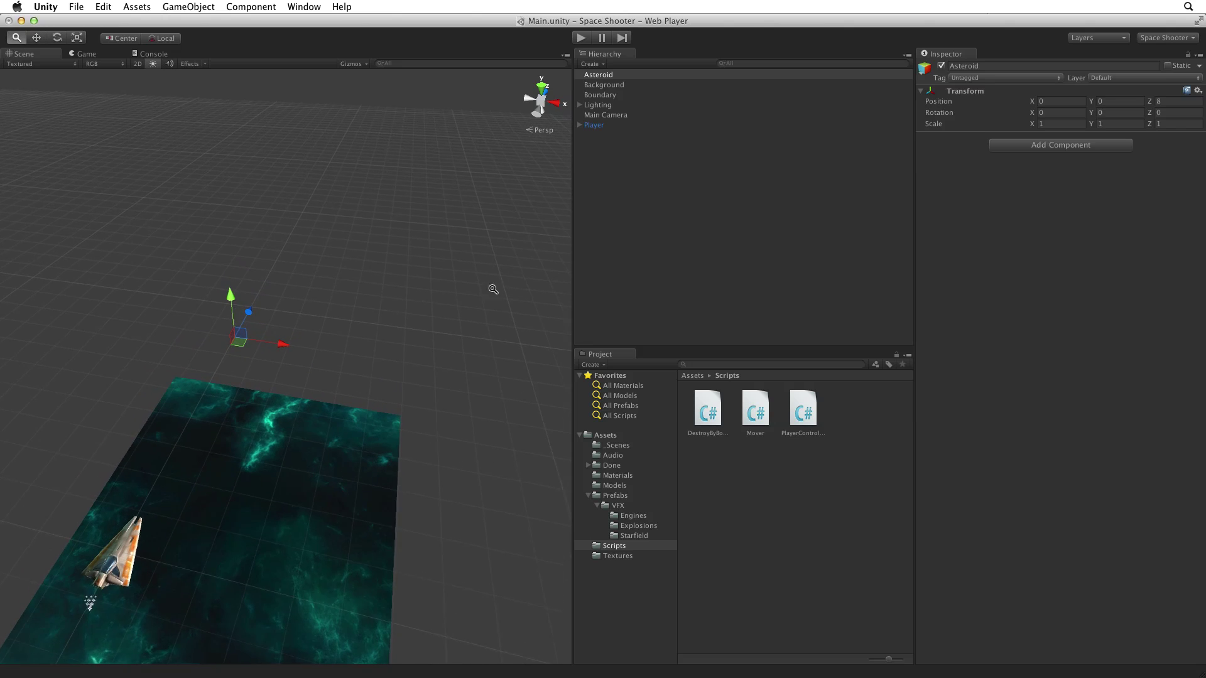
pyautogui.scroll(1, 496, 287)
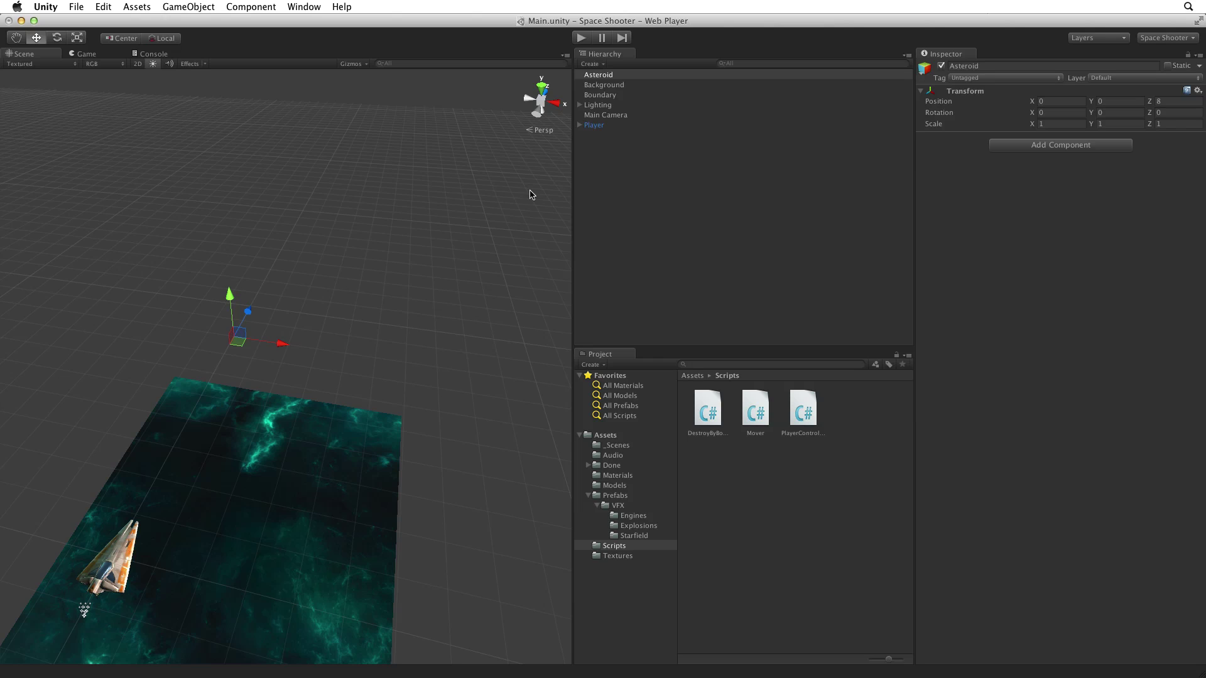
# Make prop_asteroid_01 from the Models folder a child of Asteroid and frame it
pyautogui.click(626, 485)
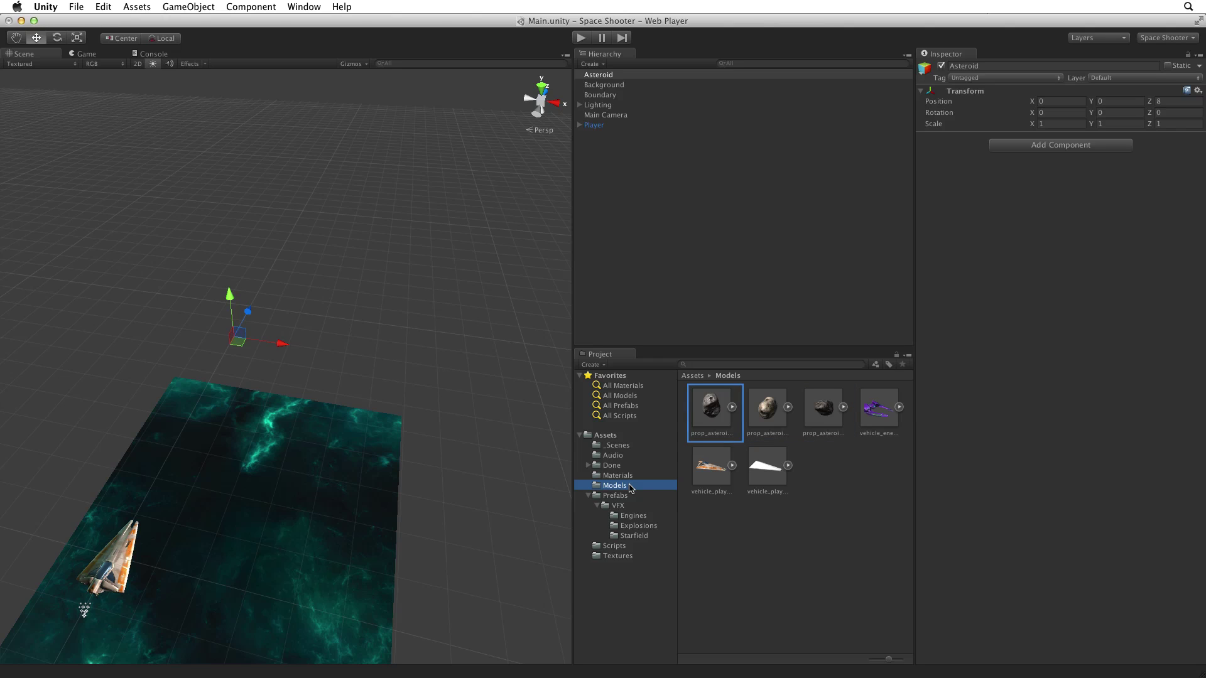
pyautogui.click(713, 406)
pyautogui.moveTo(713, 406); pyautogui.dragTo(633, 76)
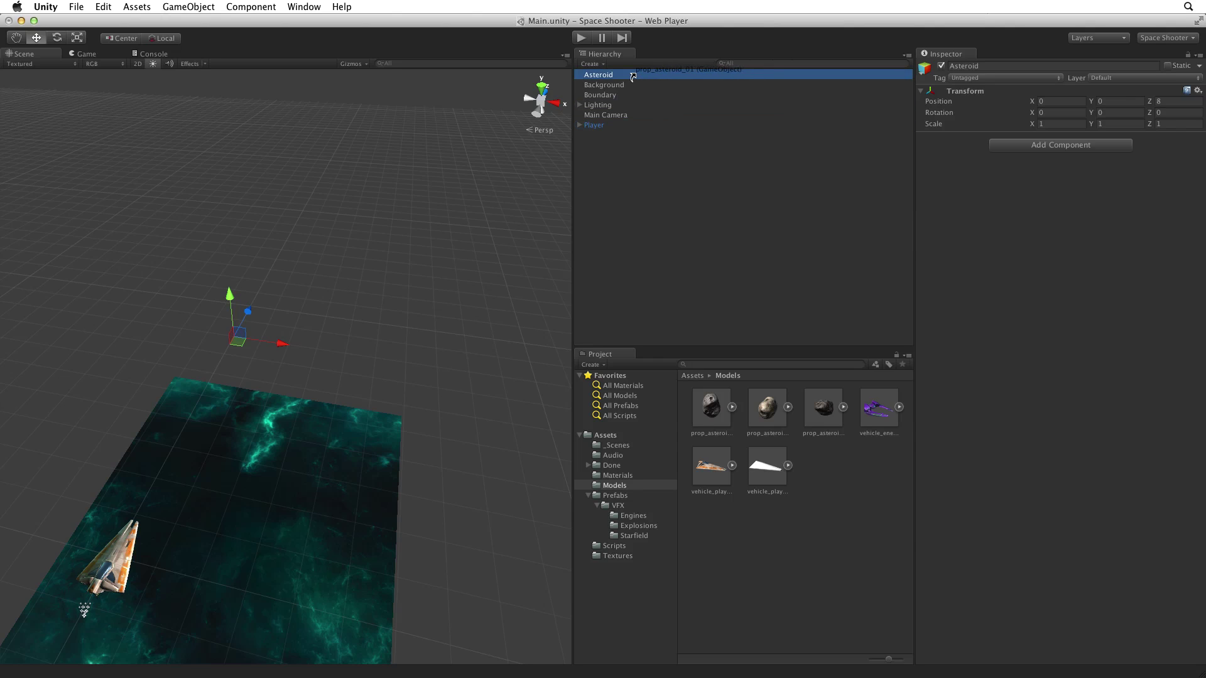
pyautogui.moveTo(633, 76); pyautogui.dragTo(633, 76)
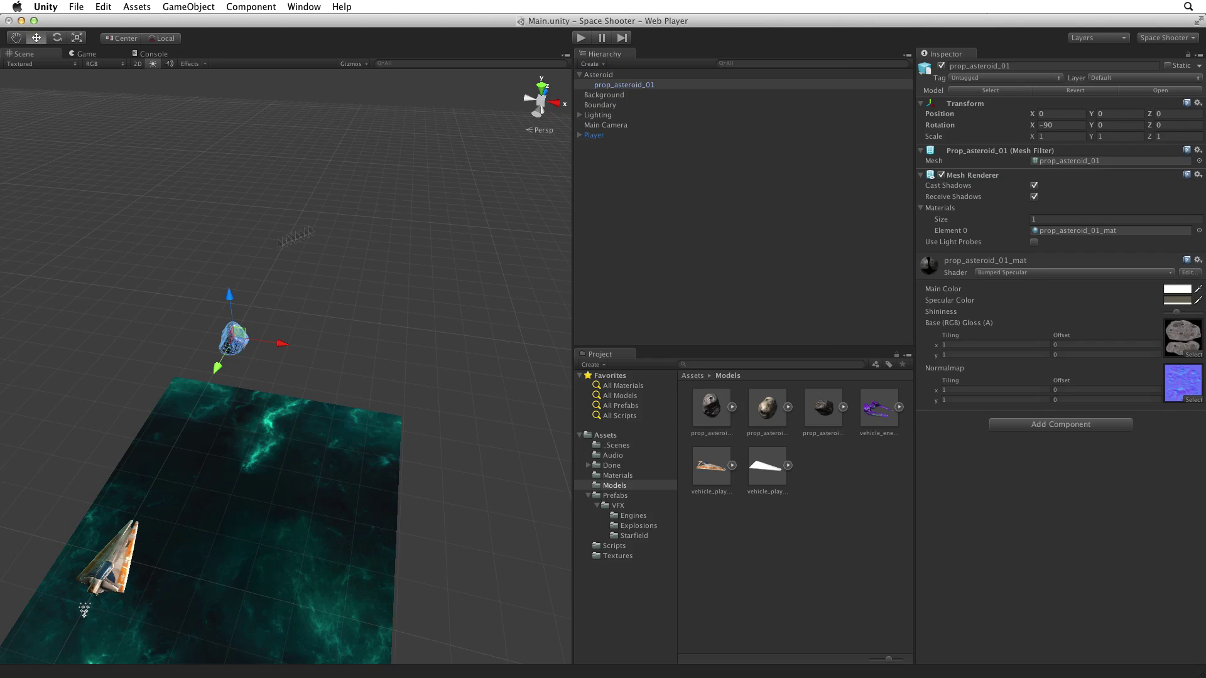
pyautogui.press('f')
pyautogui.keyDown('alt'); pyautogui.moveTo(195, 338); pyautogui.dragTo(411, 294); pyautogui.keyUp('alt')
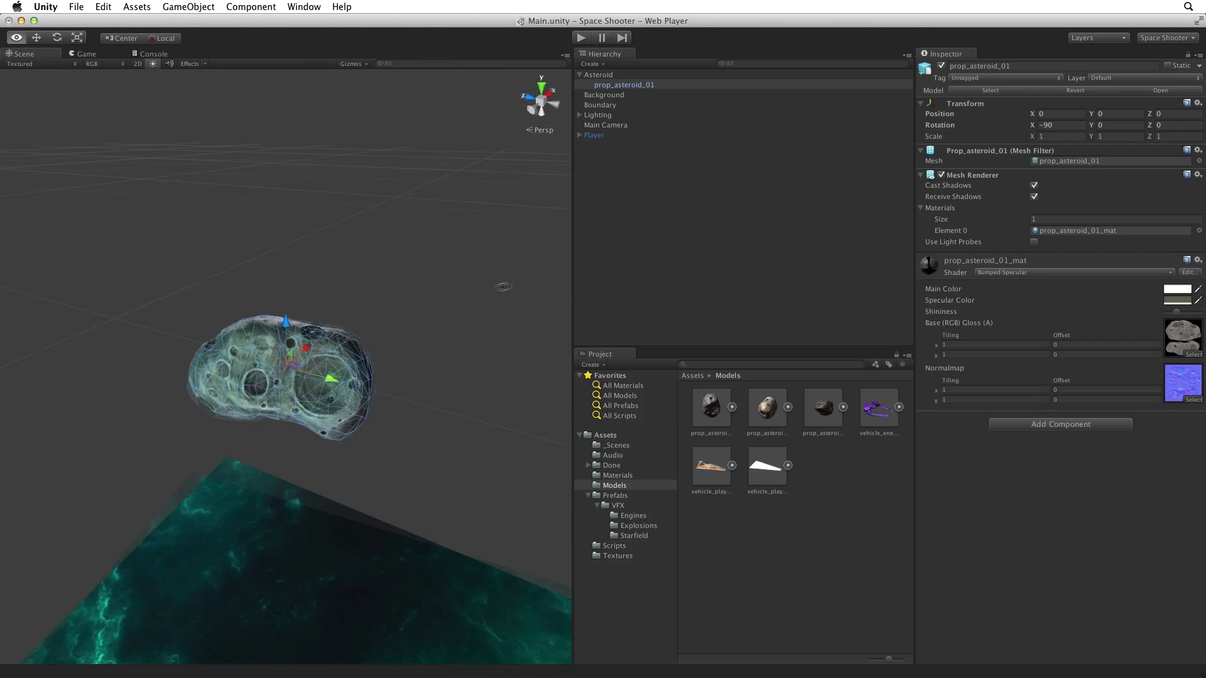
# Reset the asteroid model's transform so its rotation is zero
pyautogui.click(1197, 102)
pyautogui.click(1131, 118)
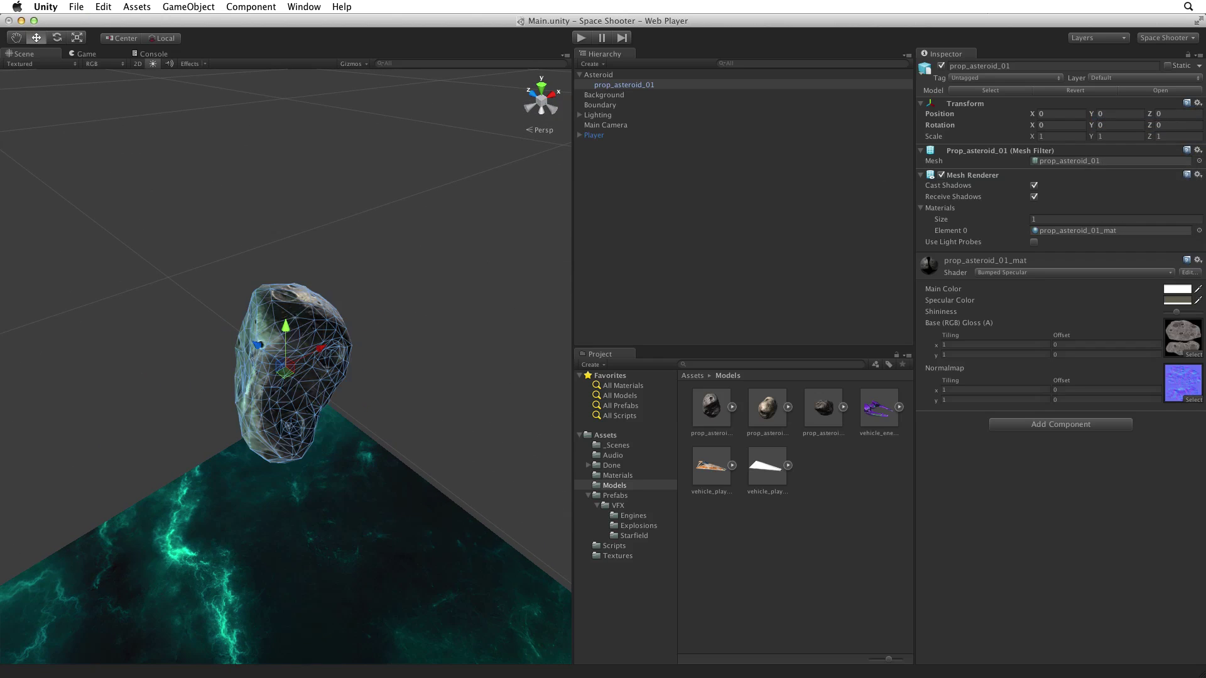
pyautogui.keyDown('alt'); pyautogui.moveTo(189, 378); pyautogui.dragTo(396, 339); pyautogui.keyUp('alt')
pyautogui.keyDown('alt'); pyautogui.moveTo(236, 358); pyautogui.dragTo(316, 324); pyautogui.keyUp('alt')
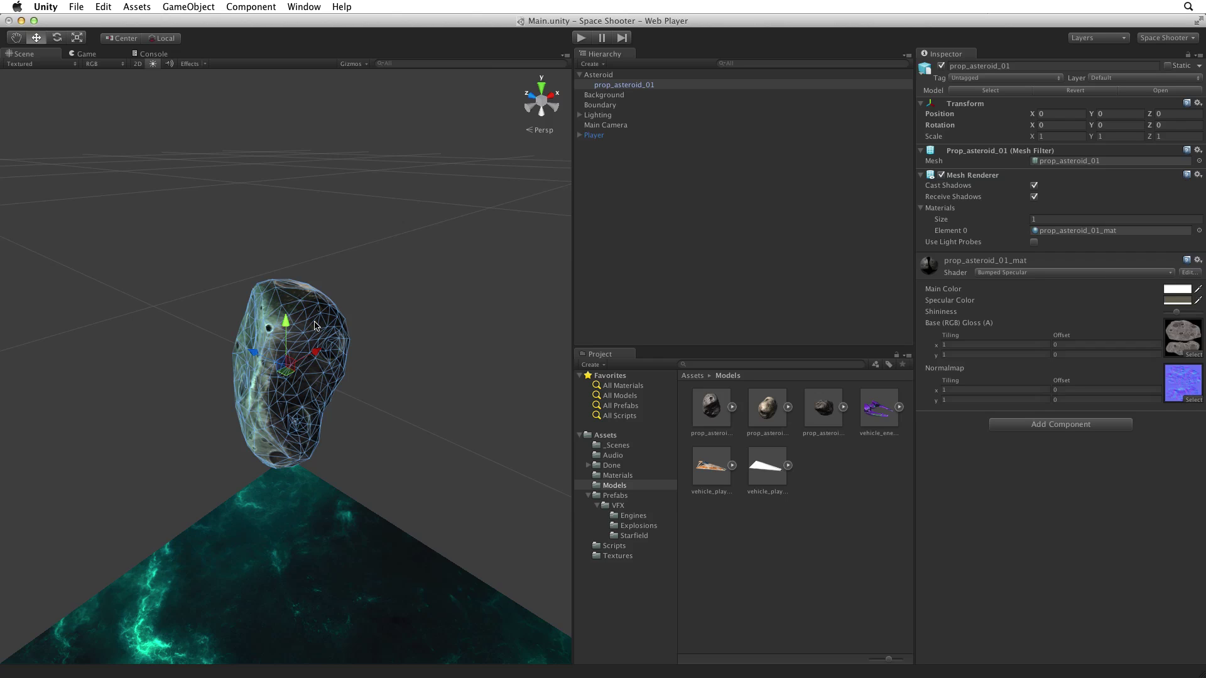
# Add a Rigidbody to Asteroid with Use Gravity turned off
pyautogui.click(603, 75)
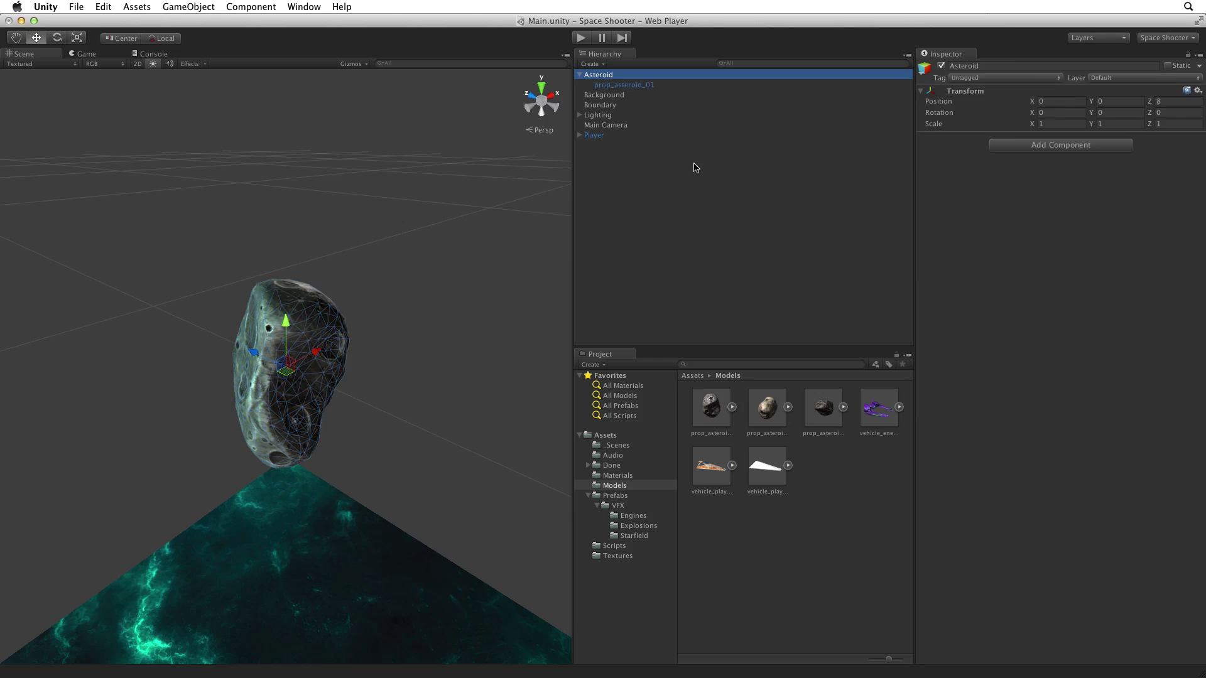
pyautogui.click(1050, 149)
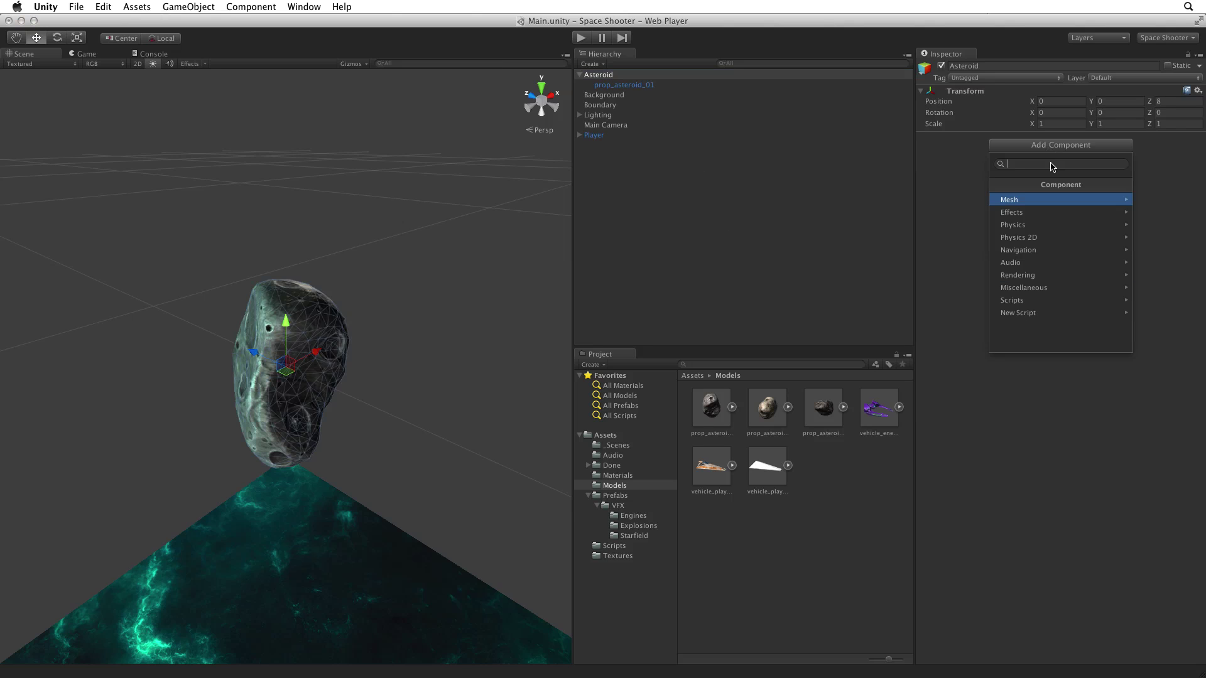
pyautogui.click(1061, 227)
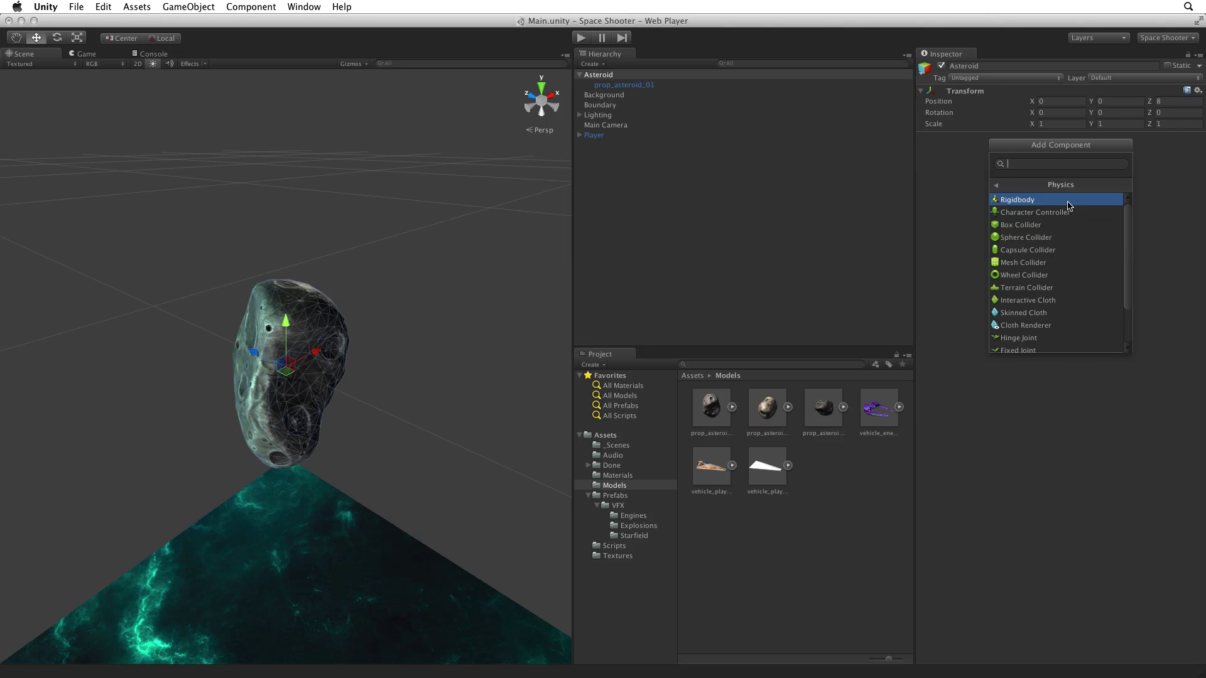
pyautogui.click(1068, 202)
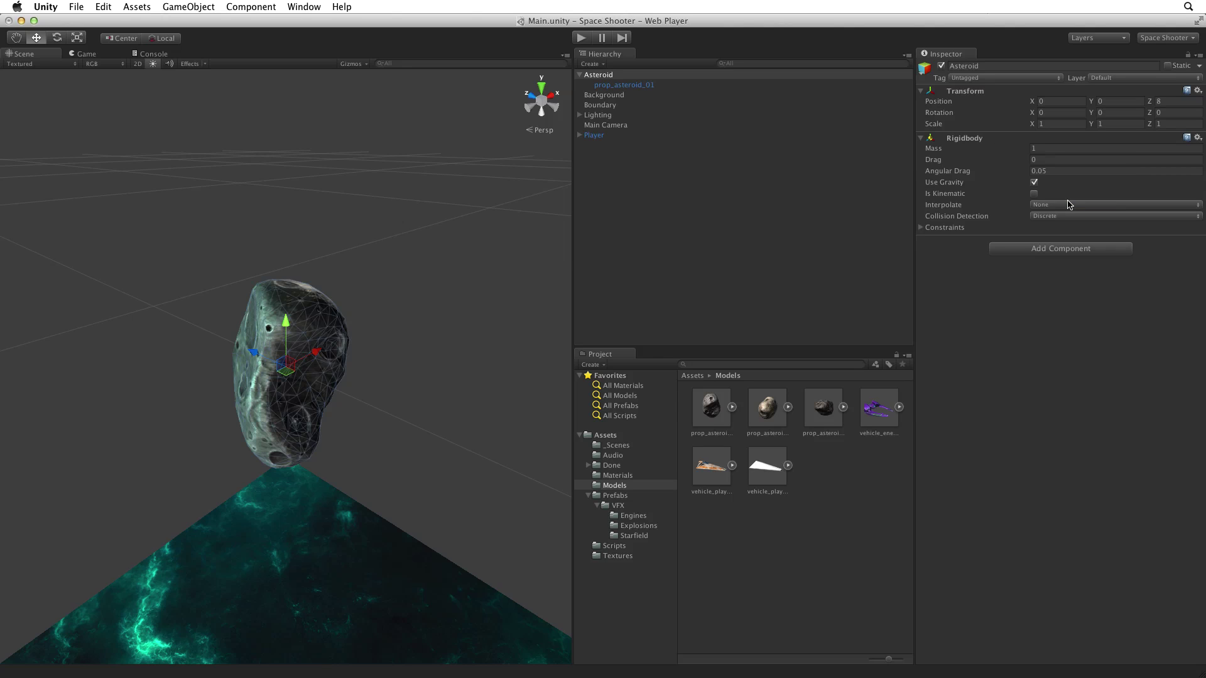
pyautogui.click(1035, 183)
# Add a Capsule Collider component to Asteroid
pyautogui.click(1052, 250)
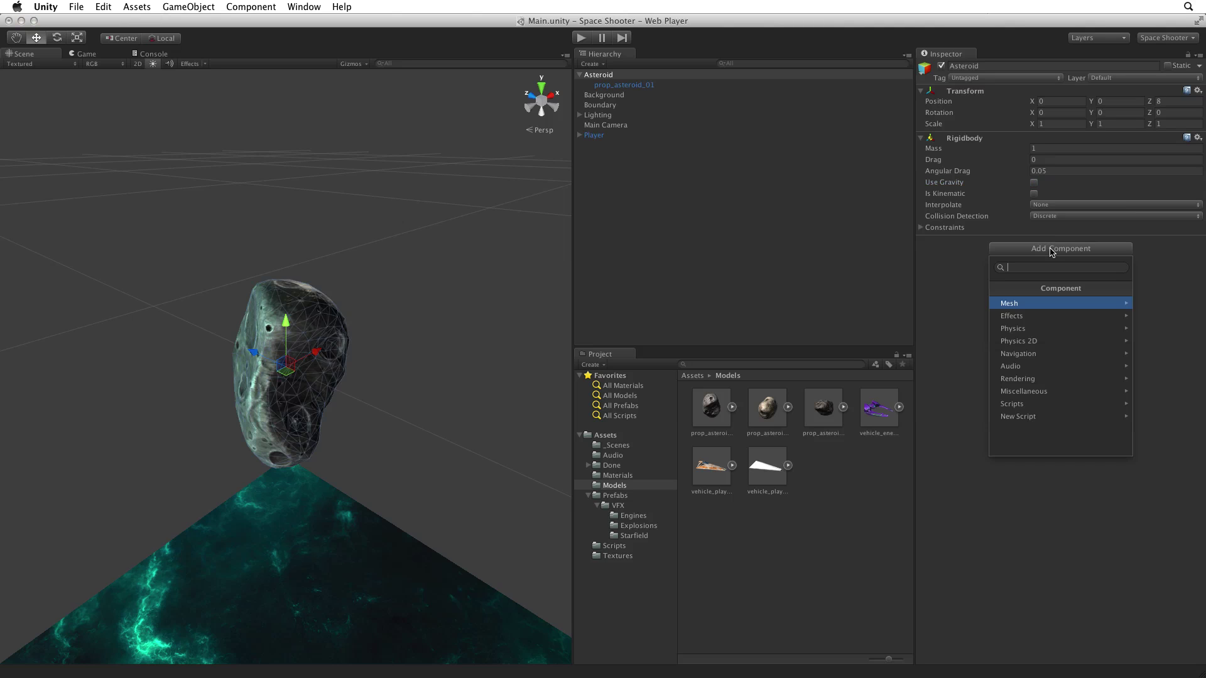
pyautogui.click(1055, 328)
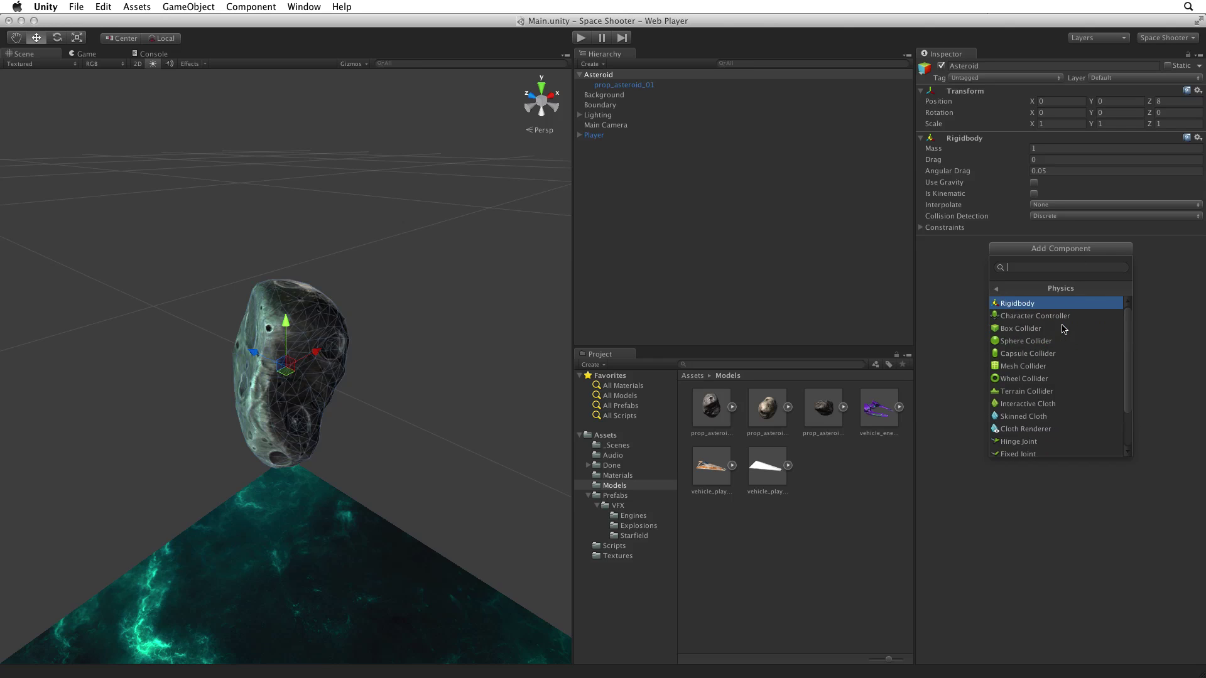
pyautogui.click(1048, 354)
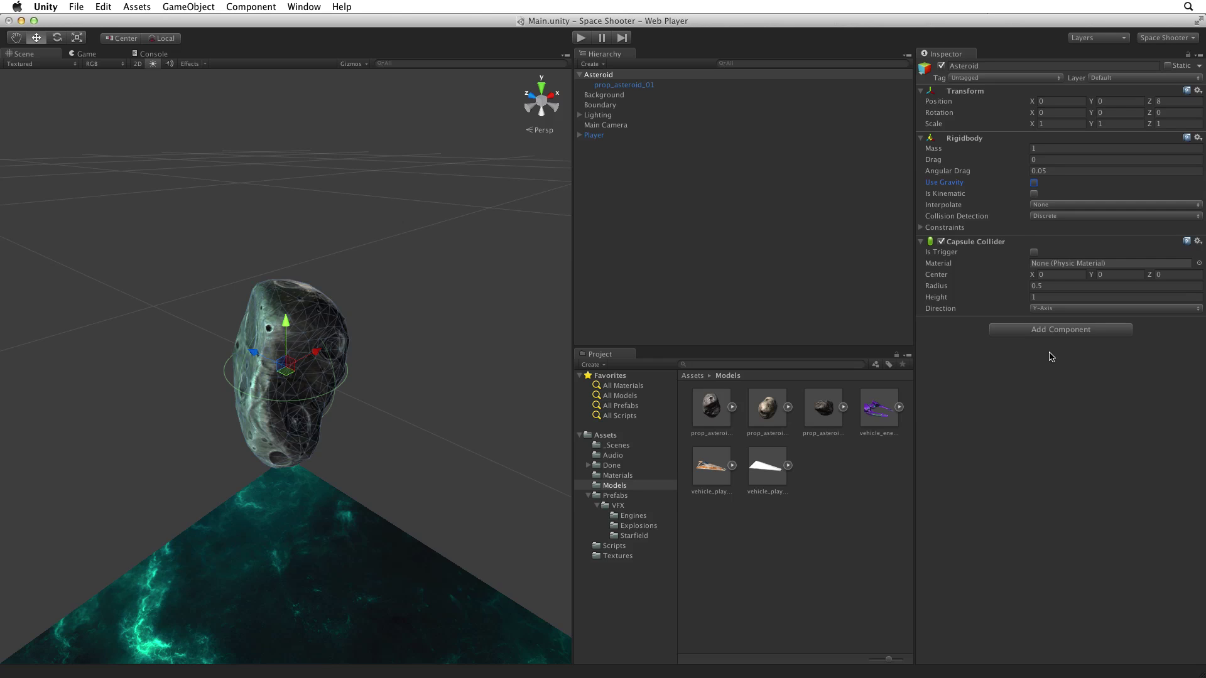
pyautogui.keyDown('alt'); pyautogui.moveTo(190, 415); pyautogui.dragTo(280, 416); pyautogui.keyUp('alt')
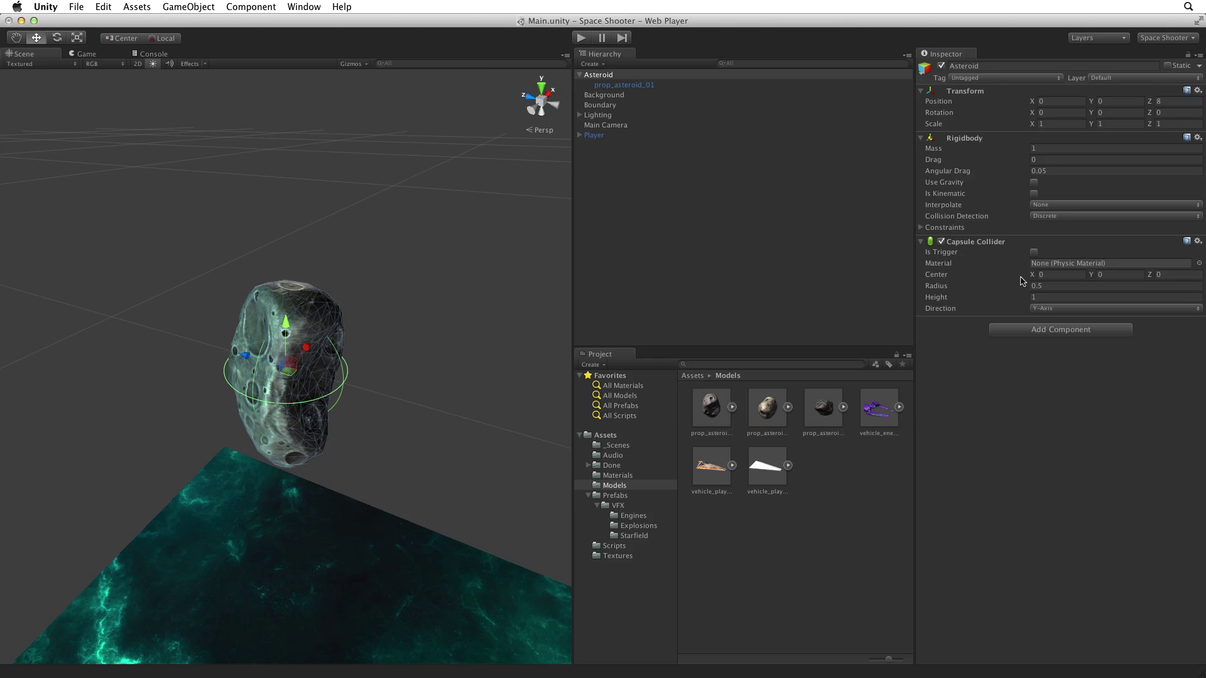
# Resize the capsule collider's radius and height in the Scene view to hug the rock
pyautogui.moveTo(935, 286)
pyautogui.mouseDown()
pyautogui.moveTo(912, 289)
pyautogui.moveTo(944, 298)
pyautogui.moveTo(928, 295)
pyautogui.mouseUp()
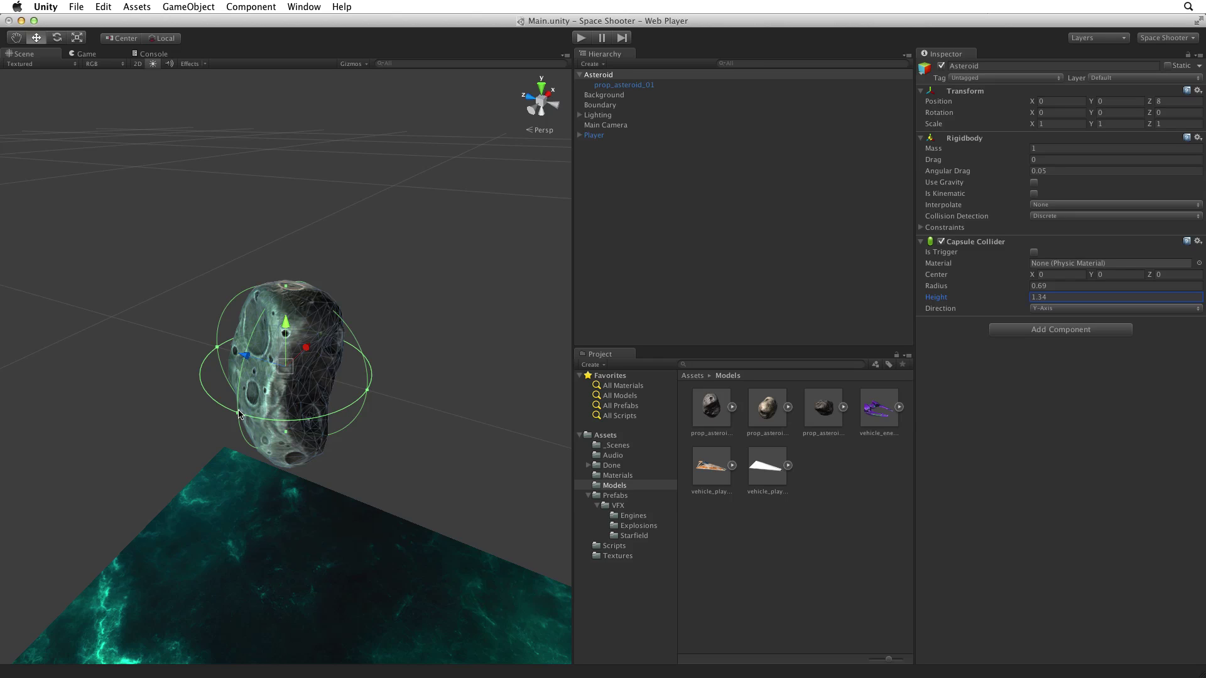
pyautogui.moveTo(240, 414); pyautogui.dragTo(269, 407)
pyautogui.moveTo(283, 424); pyautogui.dragTo(358, 396, button='right')
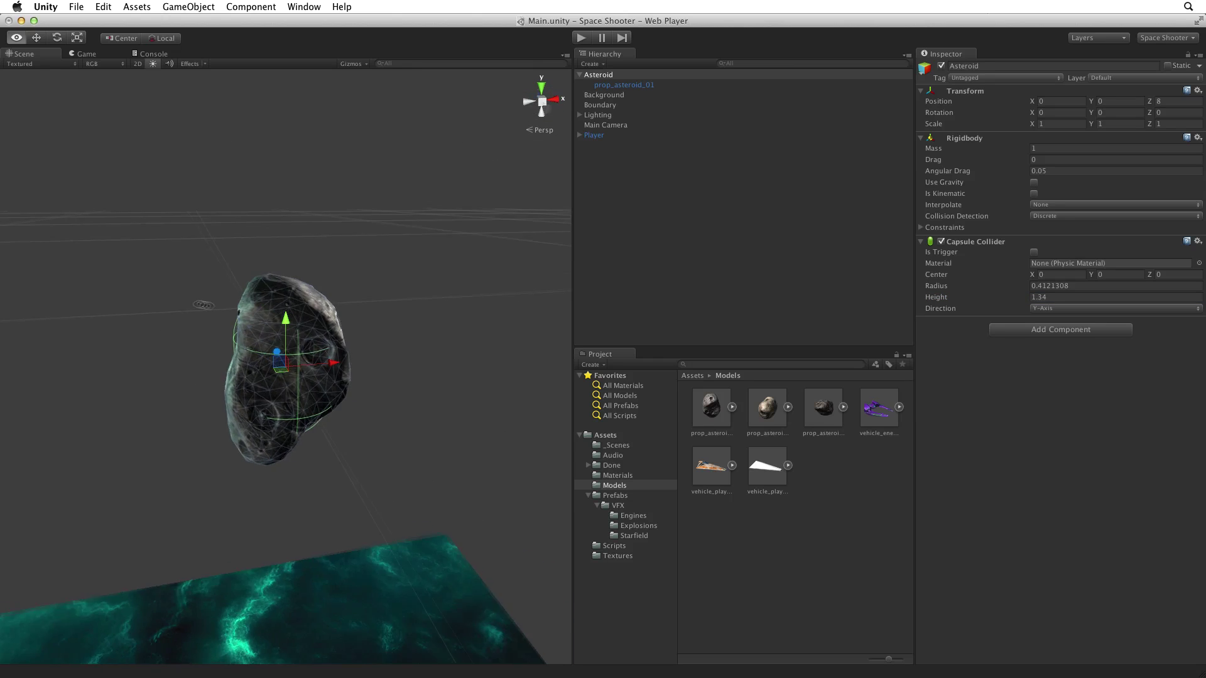
pyautogui.moveTo(234, 356); pyautogui.dragTo(227, 356)
pyautogui.moveTo(285, 283)
pyautogui.mouseDown()
pyautogui.moveTo(287, 266)
pyautogui.moveTo(287, 279)
pyautogui.mouseUp()
pyautogui.moveTo(265, 142); pyautogui.dragTo(471, 236, button='right')
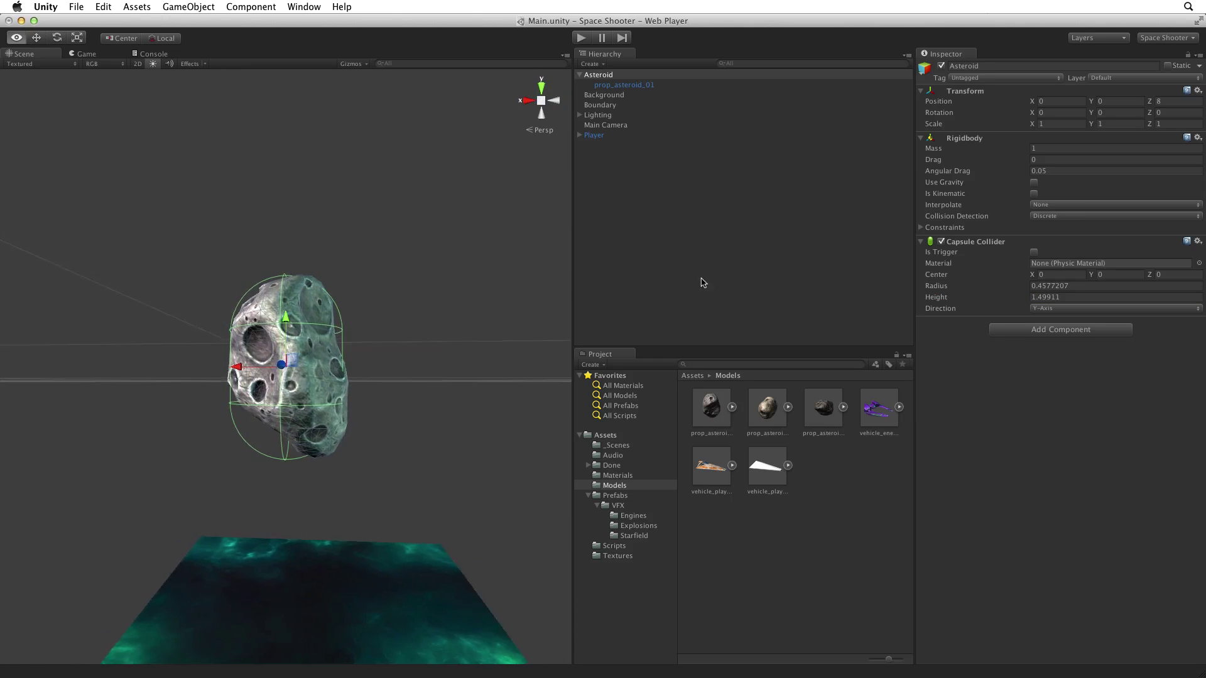
pyautogui.moveTo(702, 282); pyautogui.dragTo(75, 314, button='right')
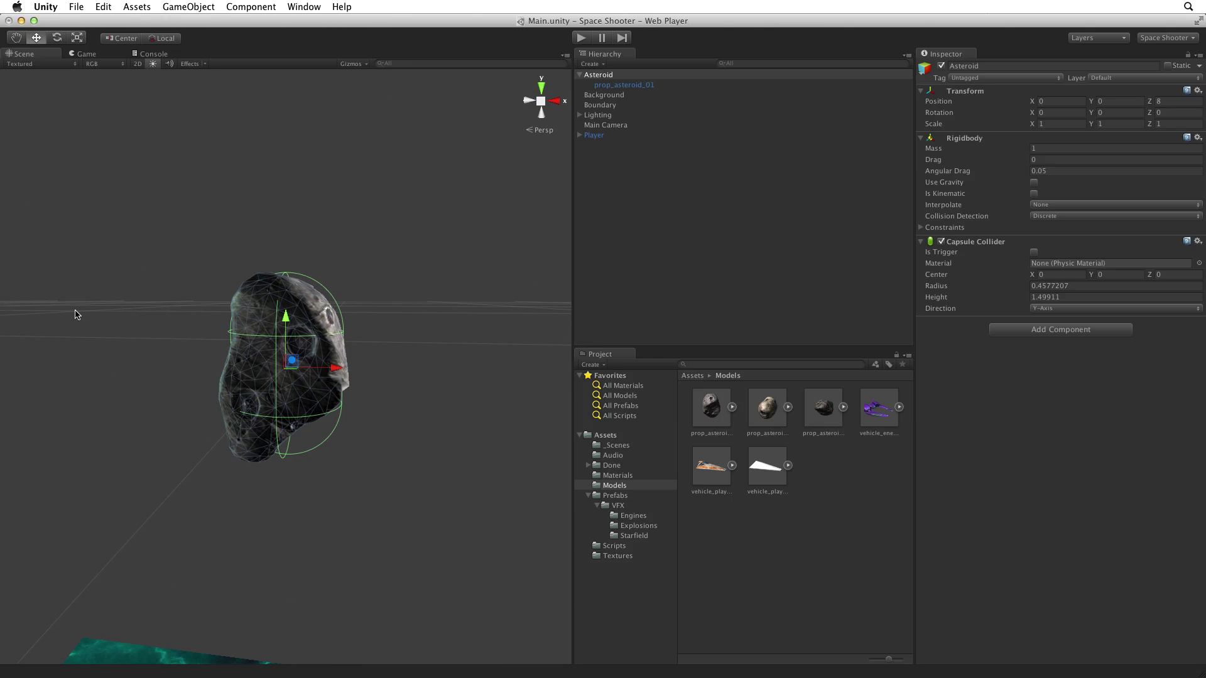
# Run the game, steer the ship left and right, then stop play mode
pyautogui.press('super+p')
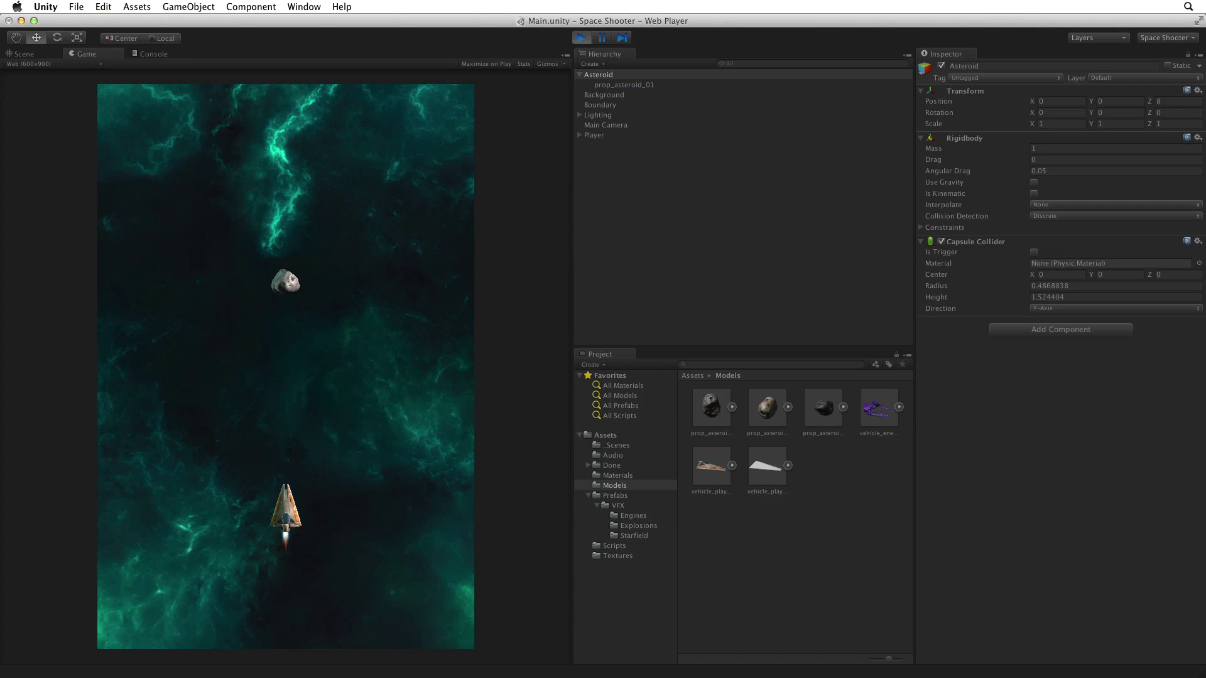
pyautogui.press('Left')
pyautogui.press('Left')
pyautogui.press('Right')
pyautogui.press('Right')
pyautogui.press('super+p')
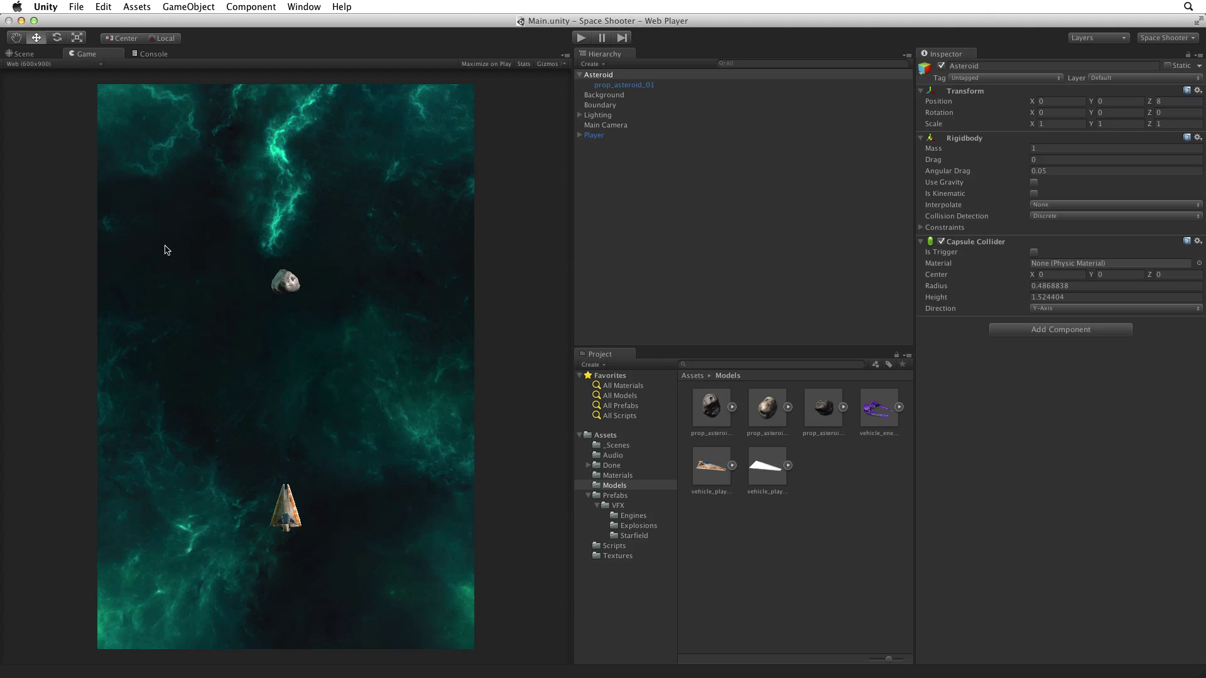
# Add a new script component named RandomRotator to Asteroid
pyautogui.click(1047, 330)
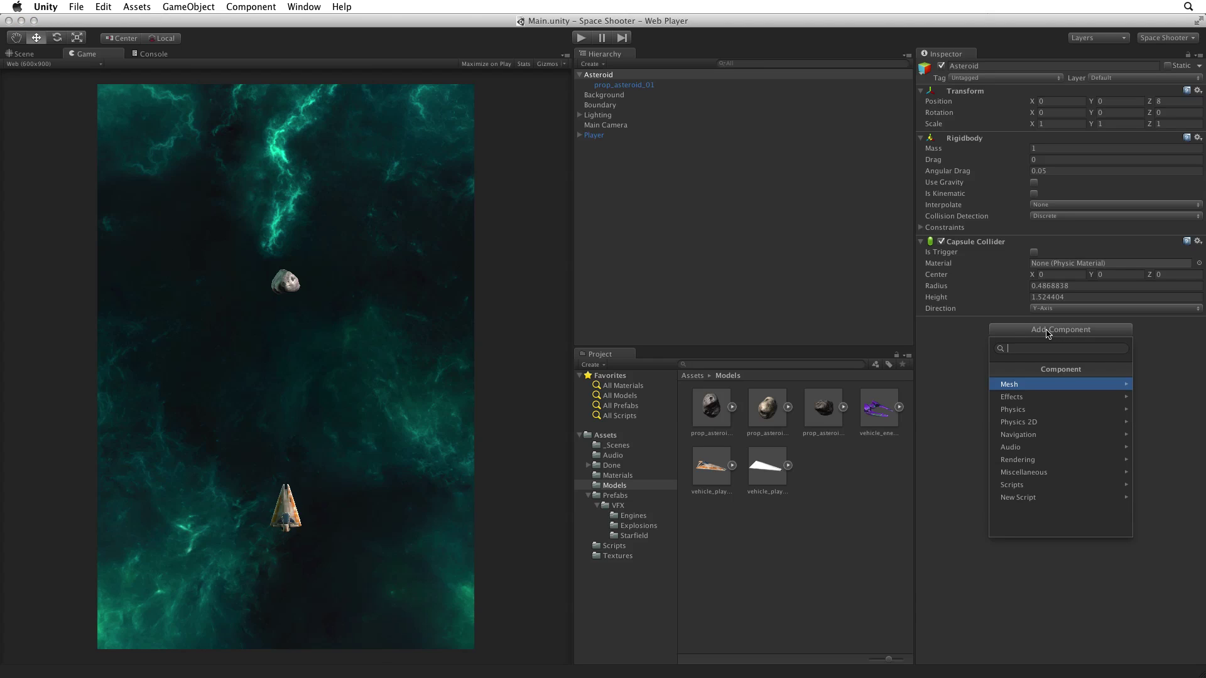
pyautogui.click(1016, 498)
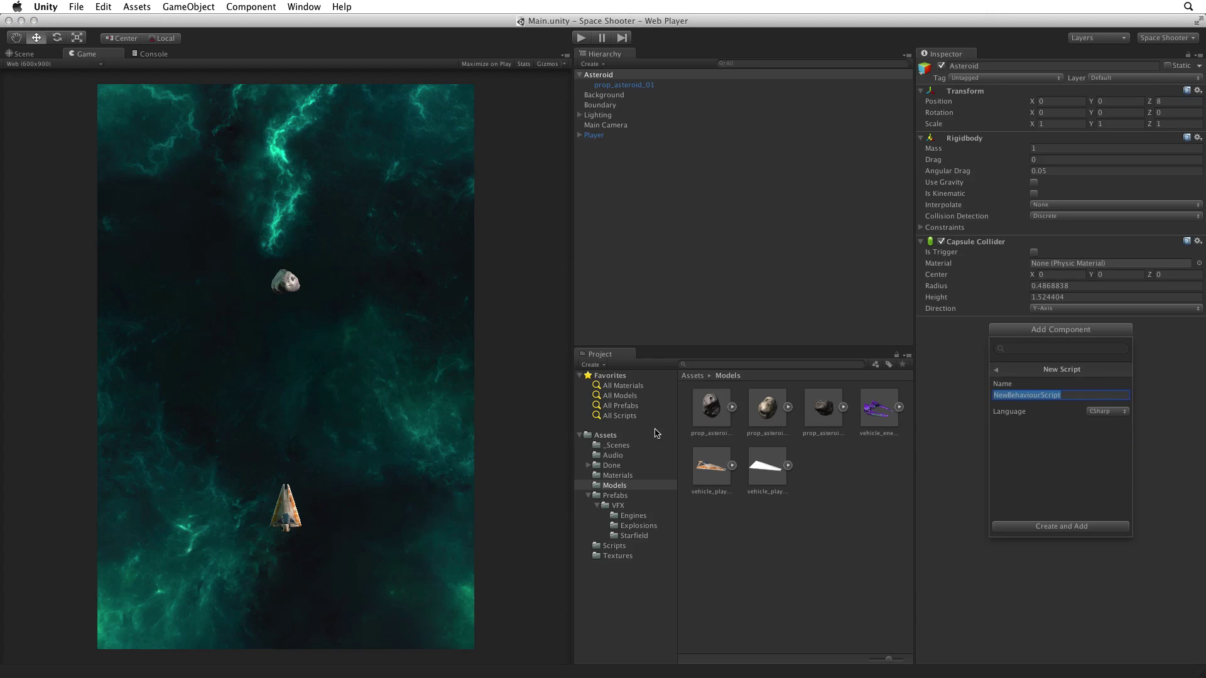
pyautogui.write('RandomRotator')
pyautogui.press('Return')
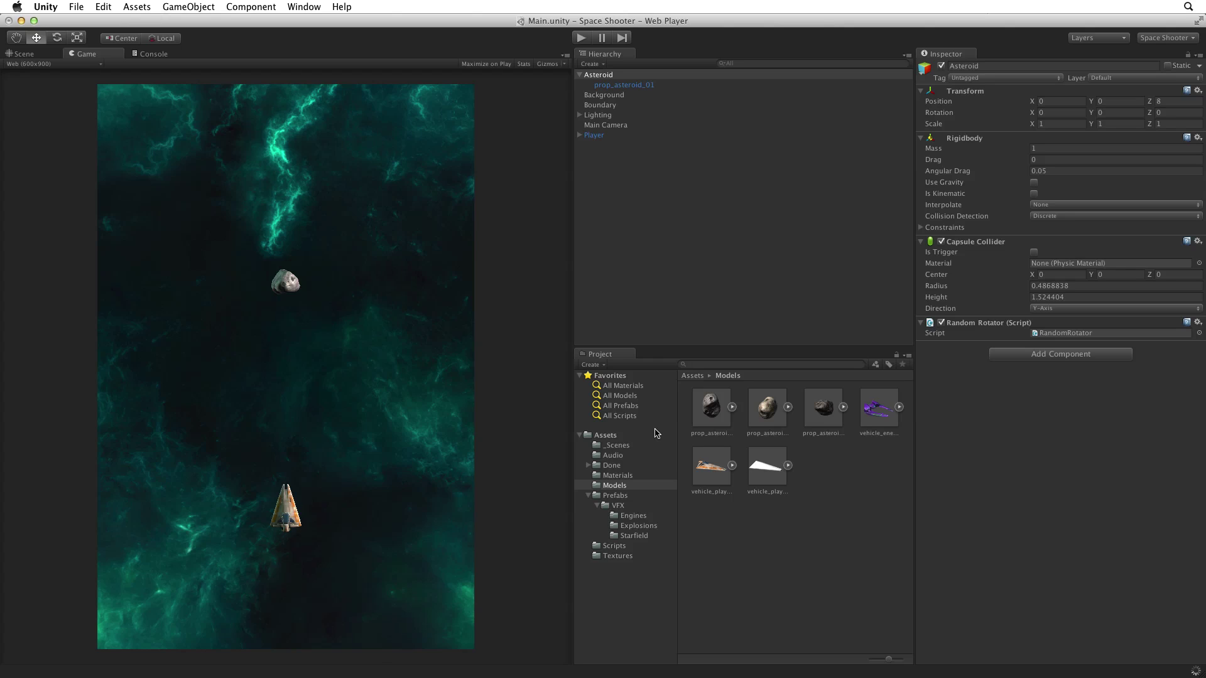
# Move RandomRotator into the Scripts folder and open it in MonoDevelop, selecting the template methods
pyautogui.click(656, 434)
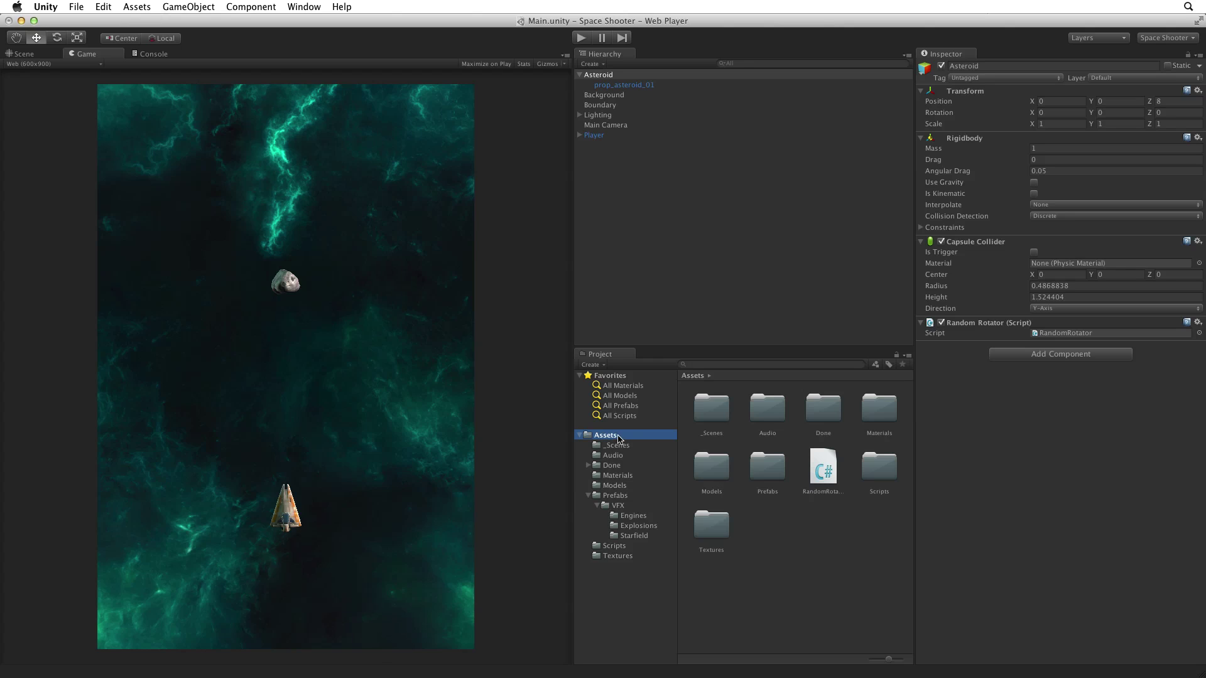
pyautogui.click(824, 466)
pyautogui.moveTo(825, 467); pyautogui.dragTo(877, 465)
pyautogui.doubleClick(877, 465)
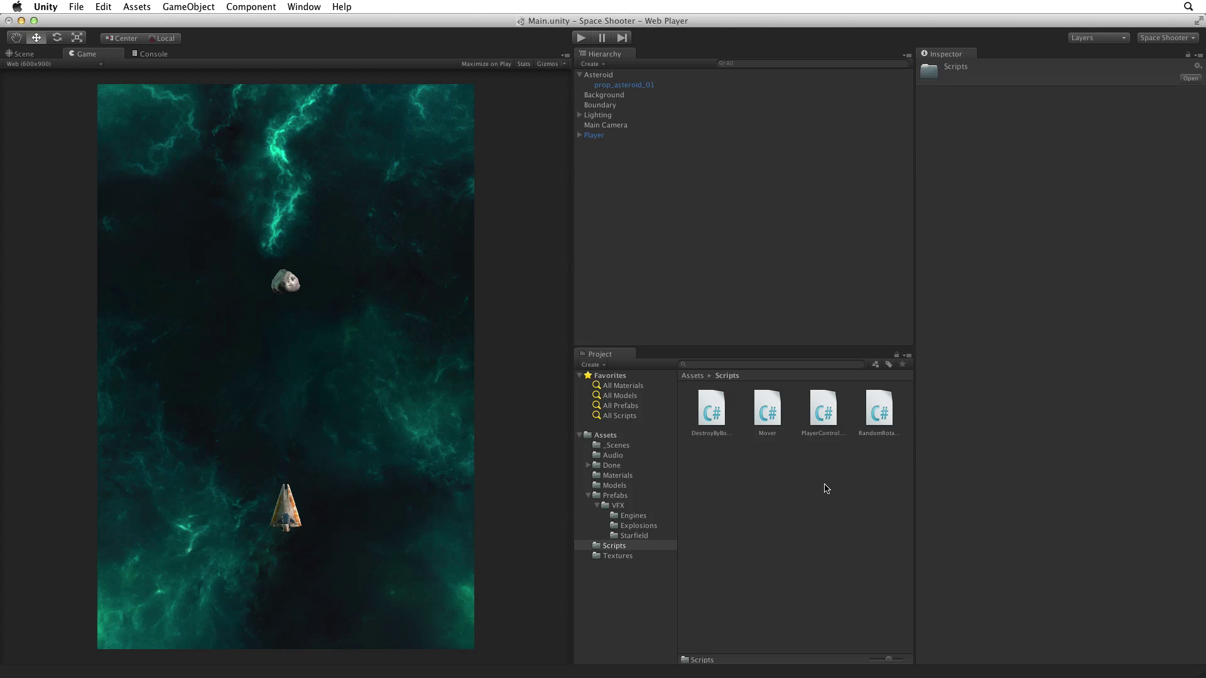
pyautogui.click(881, 413)
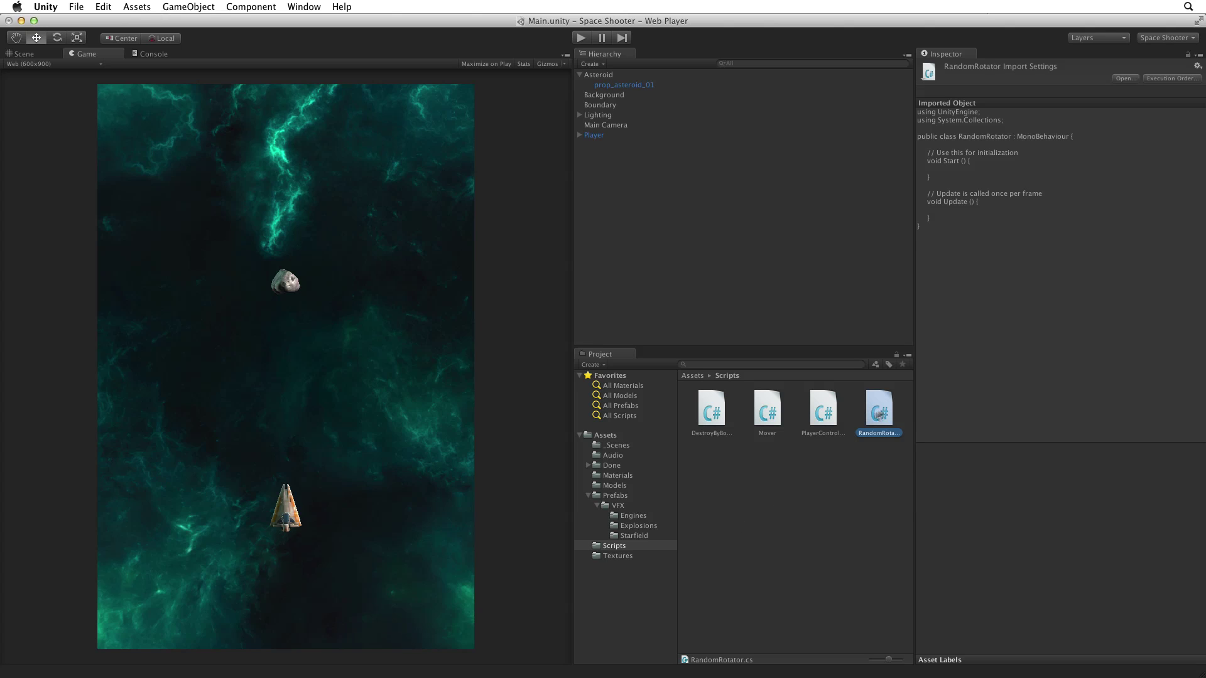
pyautogui.click(1125, 78)
pyautogui.moveTo(255, 218); pyautogui.dragTo(442, 105)
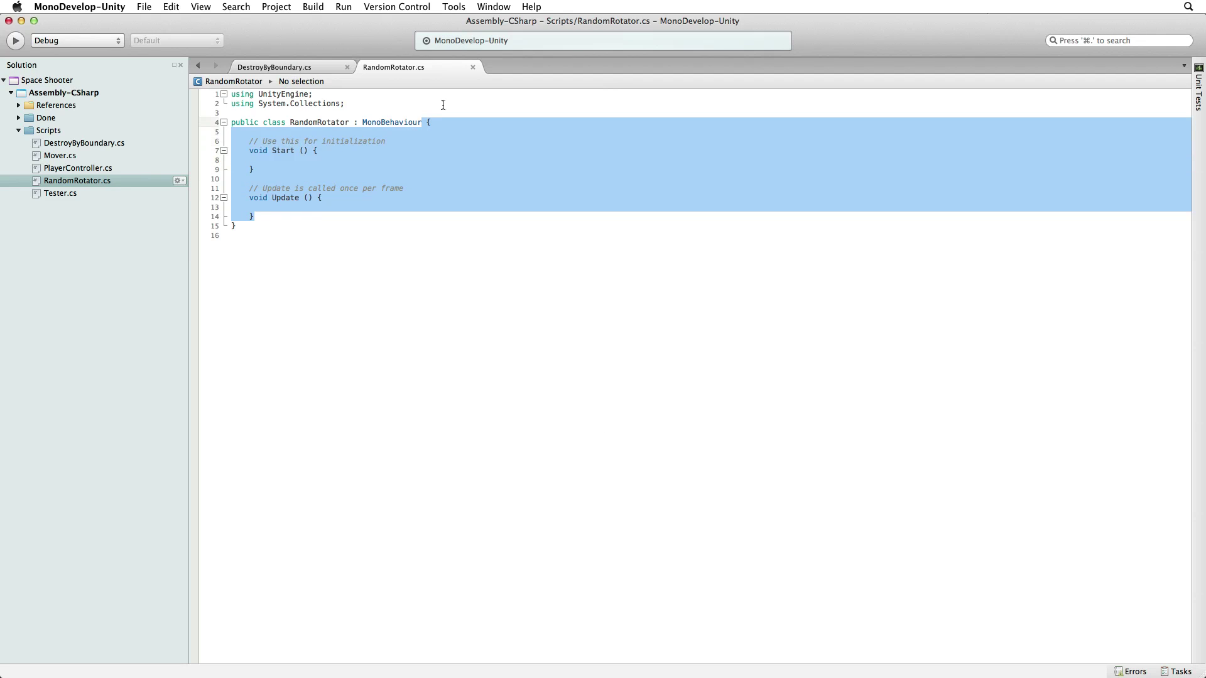
pyautogui.write('{     public')
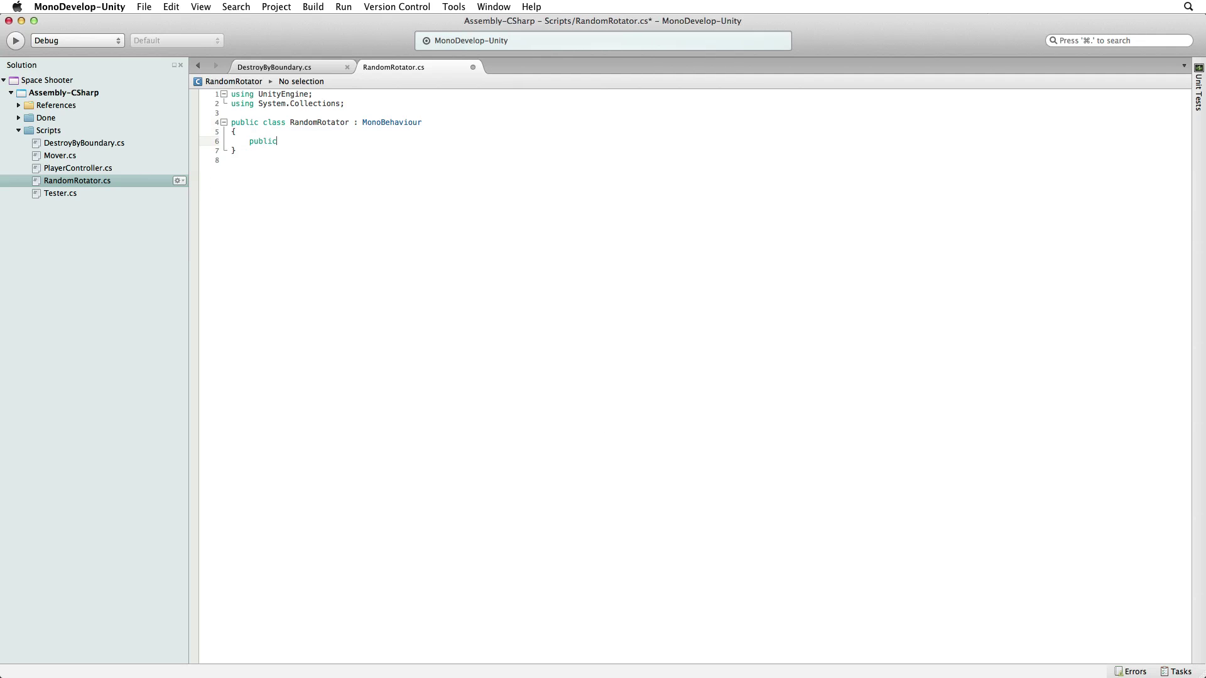
pyautogui.write(' float ')
pyautogui.write('tumble;')
# Write 'public float tumble;' and a Start method assigning rigidbody.angularVelocity from Random
pyautogui.press('Return')
pyautogui.press('Return')
pyautogui.write('void ')
pyautogui.write('Start ()')
pyautogui.press('Return')
pyautogui.write('{')
pyautogui.press('Return')
pyautogui.write('rigidbody.an')
pyautogui.press('Tab')
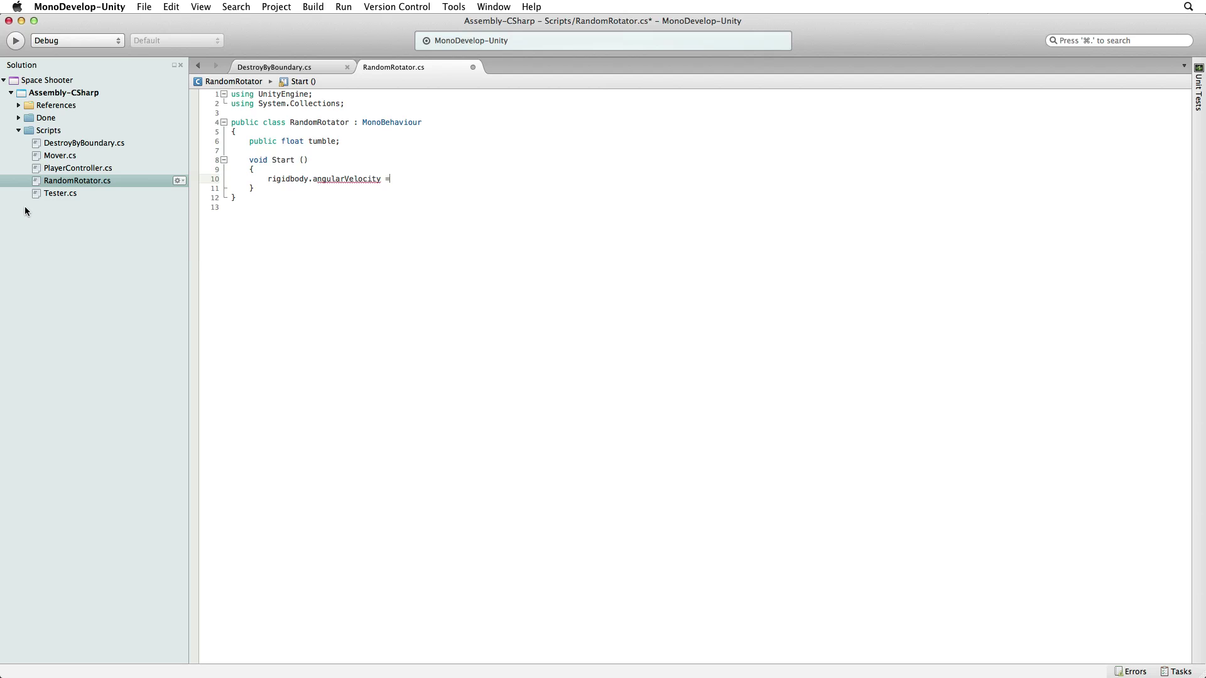
pyautogui.write('Random')
pyautogui.doubleClick(408, 180)
# Copy Random.insideUnitSphere from the Unity scripting reference into the angularVelocity line
pyautogui.press('super+apostrophe')
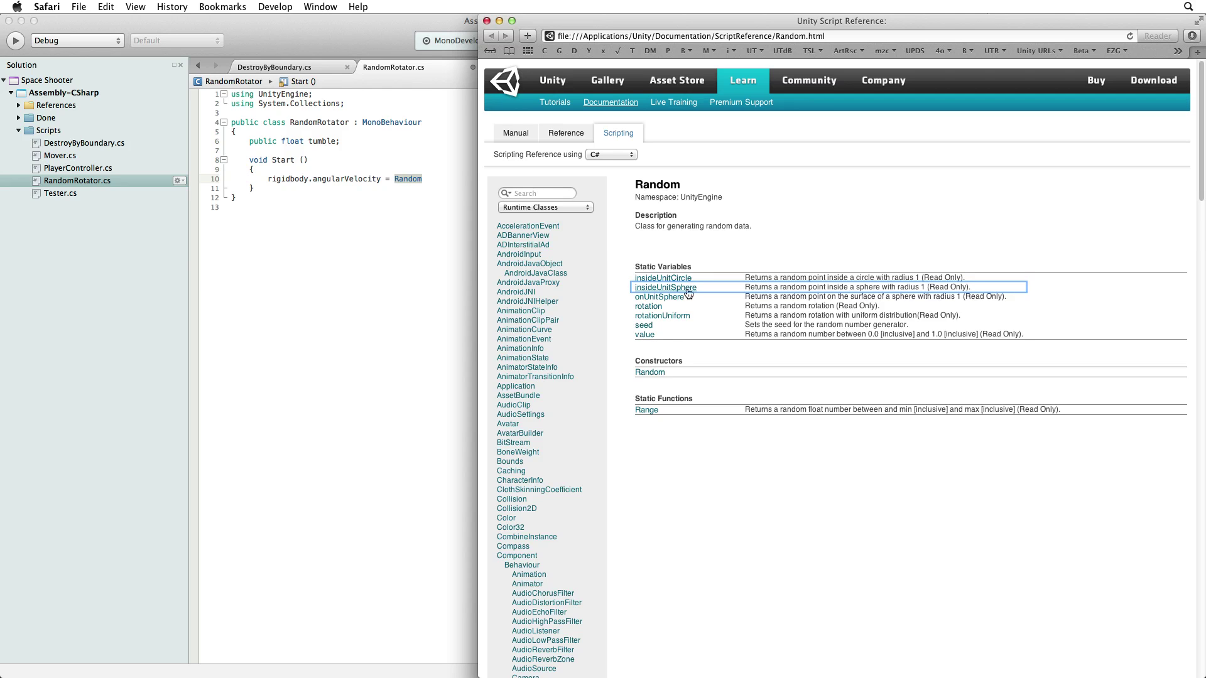
pyautogui.click(665, 286)
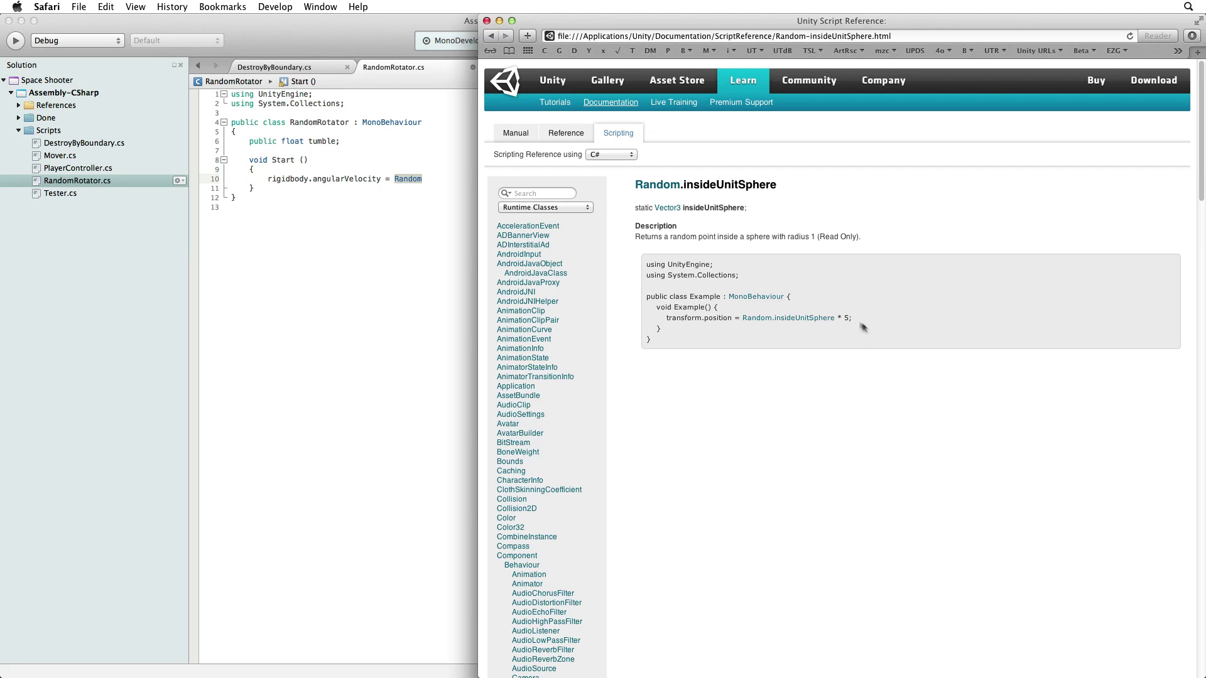
pyautogui.moveTo(839, 318); pyautogui.dragTo(744, 318)
pyautogui.press('super+c')
pyautogui.press('super+Tab')
pyautogui.press('super+v')
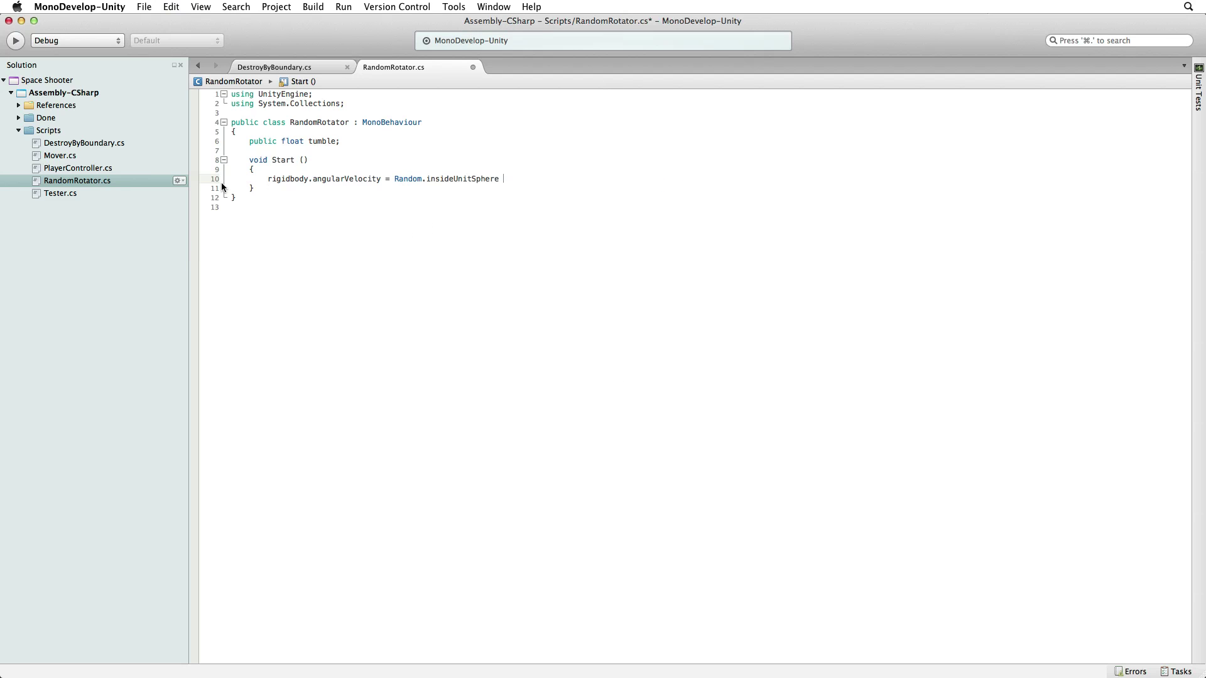
pyautogui.write('* t')
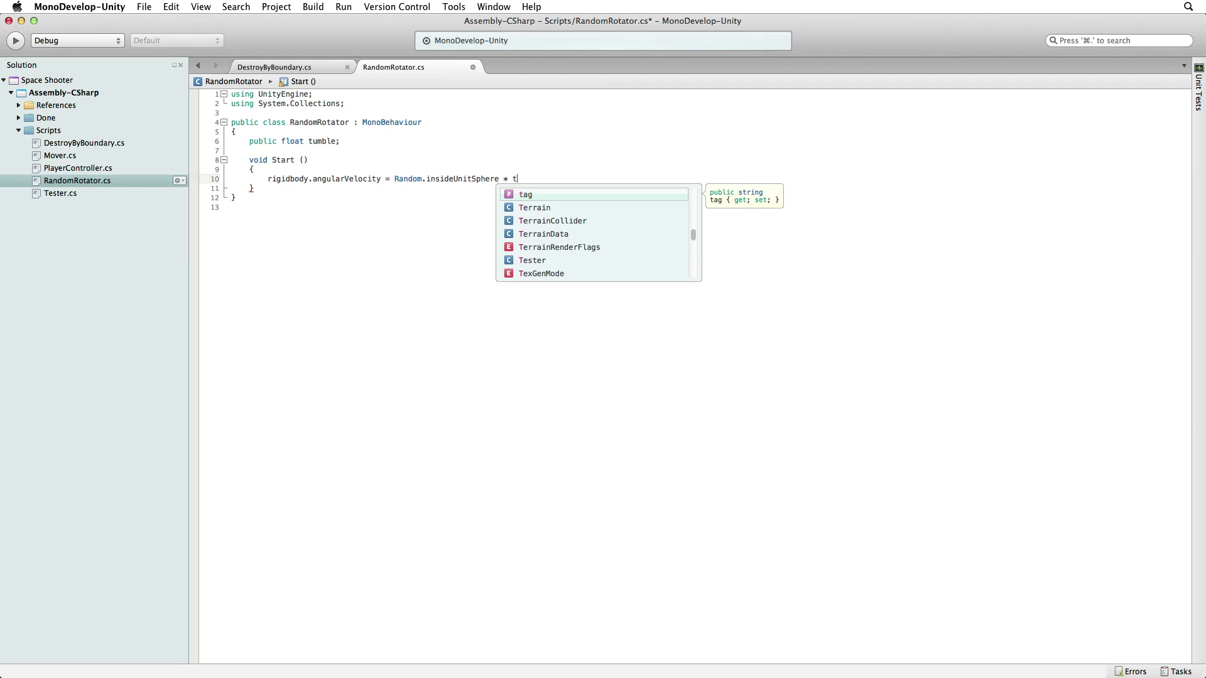
pyautogui.write('u')
# Multiply Random.insideUnitSphere by tumble, save the script and return to Unity
pyautogui.press('Return')
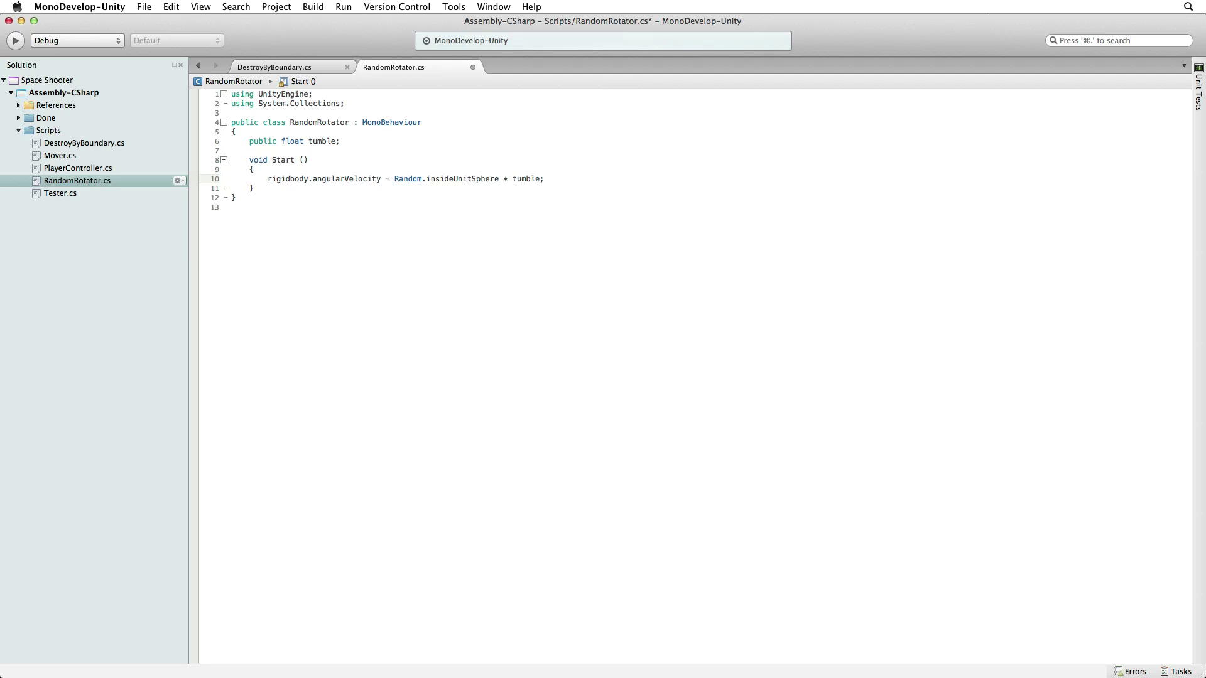
pyautogui.press('super+Tab')
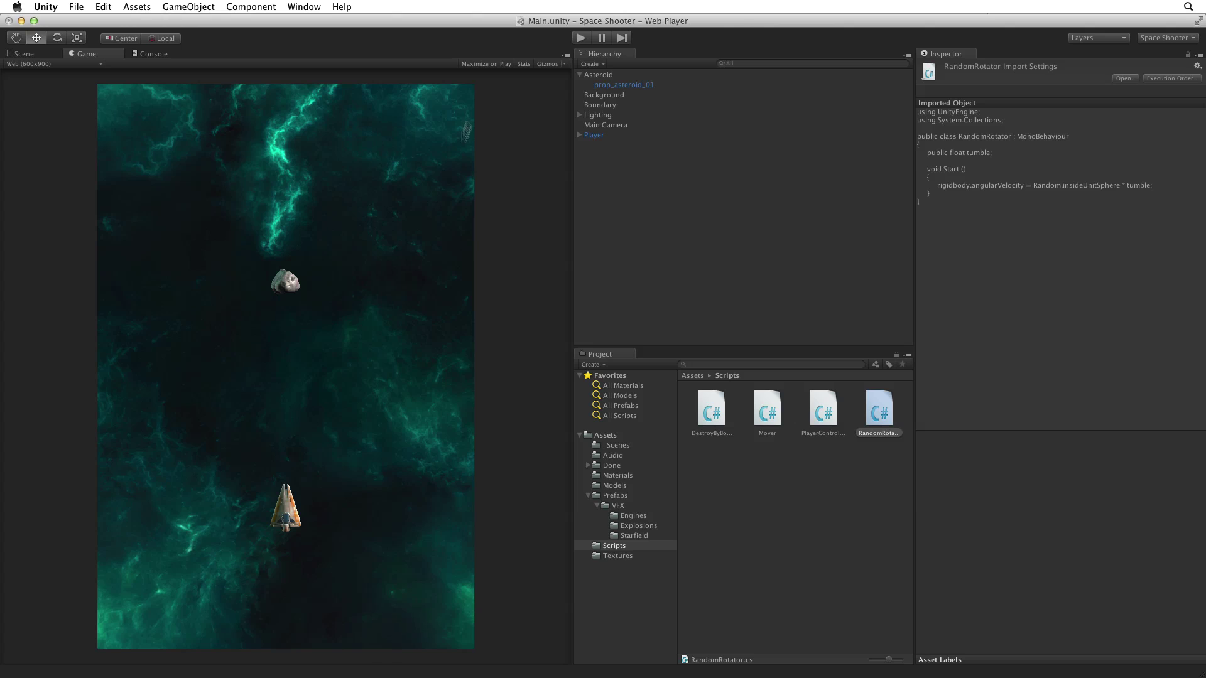
# Set the Asteroid's Random Rotator Tumble to 5 and save the scene
pyautogui.click(609, 77)
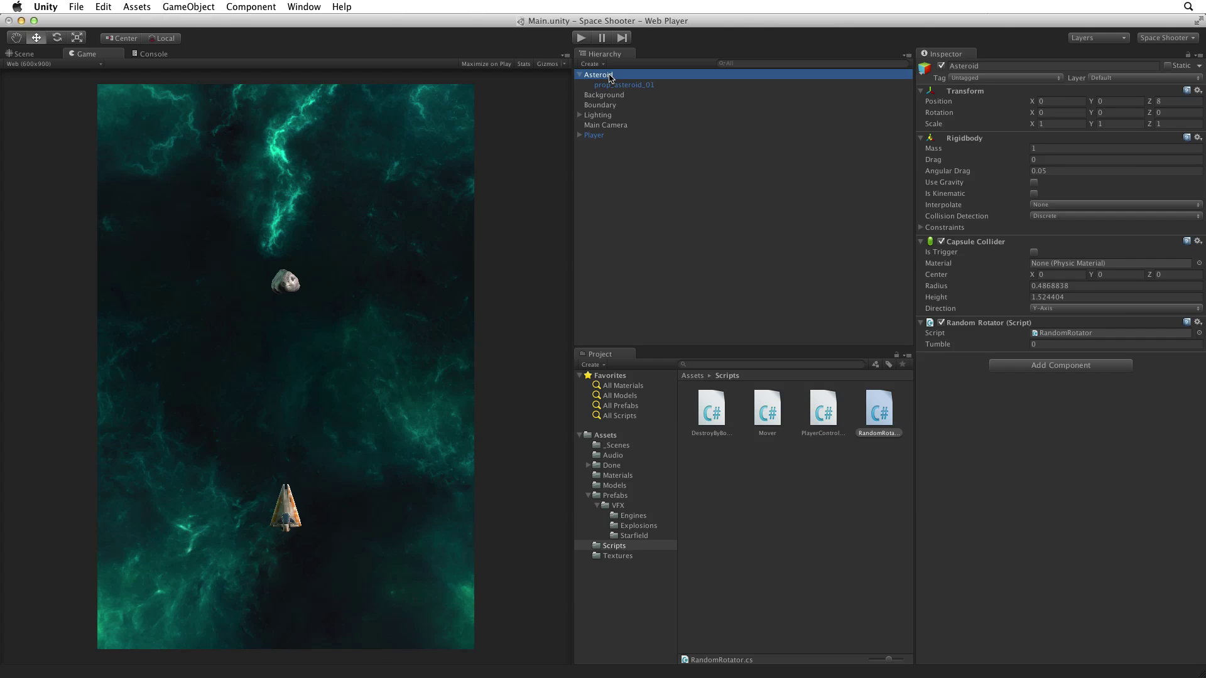
pyautogui.click(1084, 344)
pyautogui.write('5')
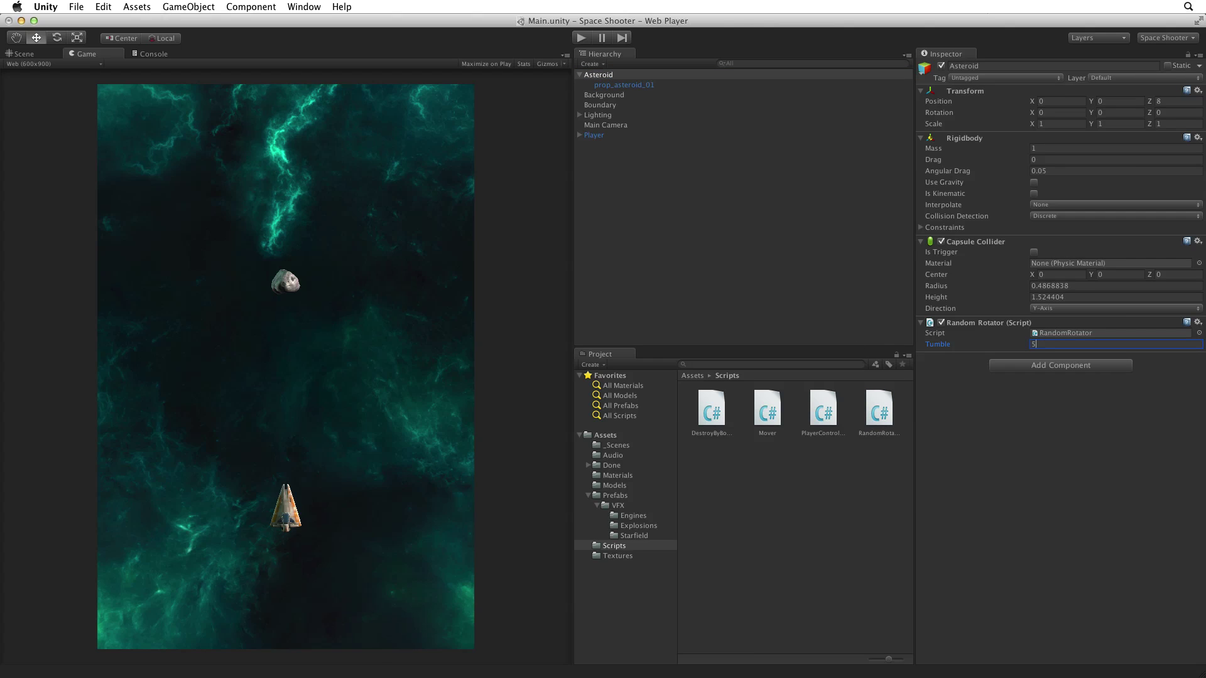
pyautogui.press('super+s')
# Test in play mode that the asteroid tumbles, then stop the game
pyautogui.press('super+p')
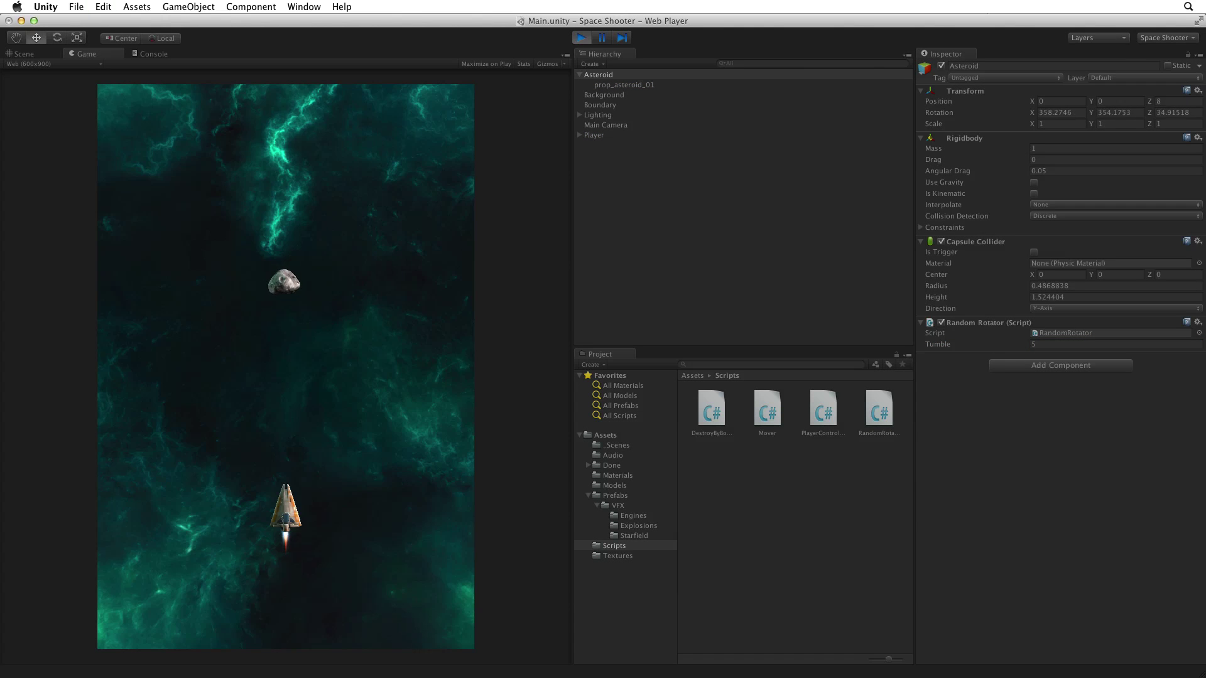
pyautogui.press('super+p')
pyautogui.press('super+p')
pyautogui.press('super+p')
pyautogui.press('super+p')
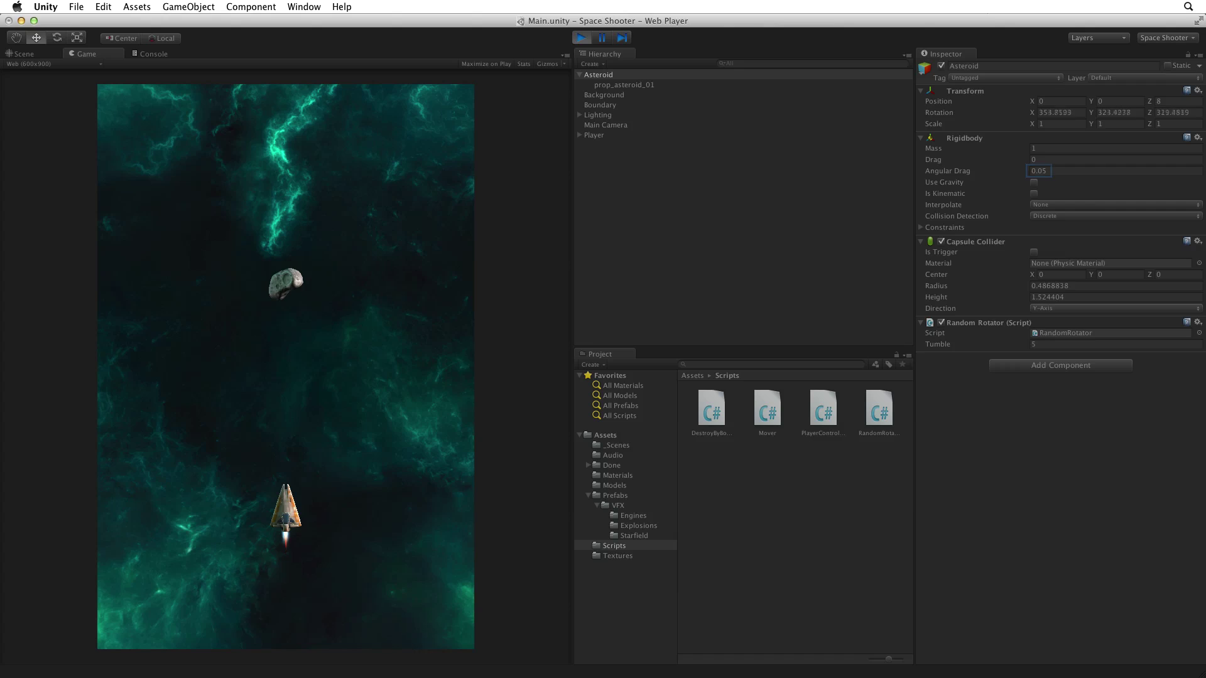
# Set the asteroid Rigidbody's Angular Drag to 0 and play-test that it keeps tumbling
pyautogui.hotkey('ctrl', 'p')
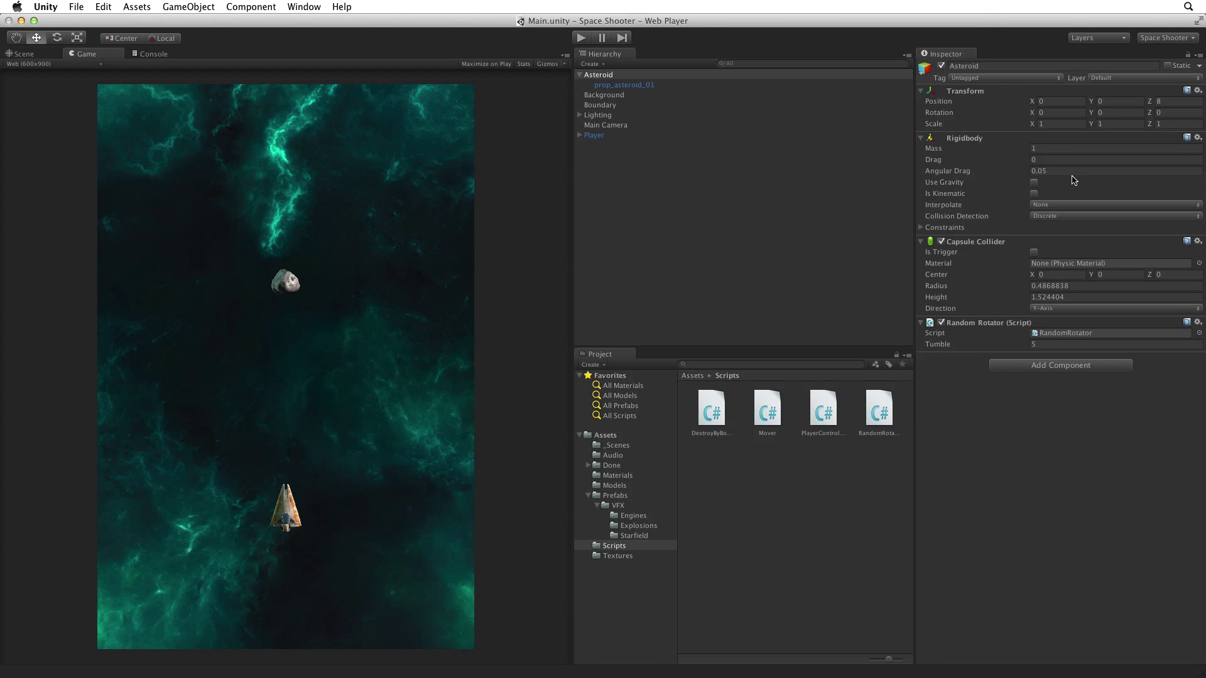
pyautogui.click(1060, 172)
pyautogui.write('0')
pyautogui.press('super+p')
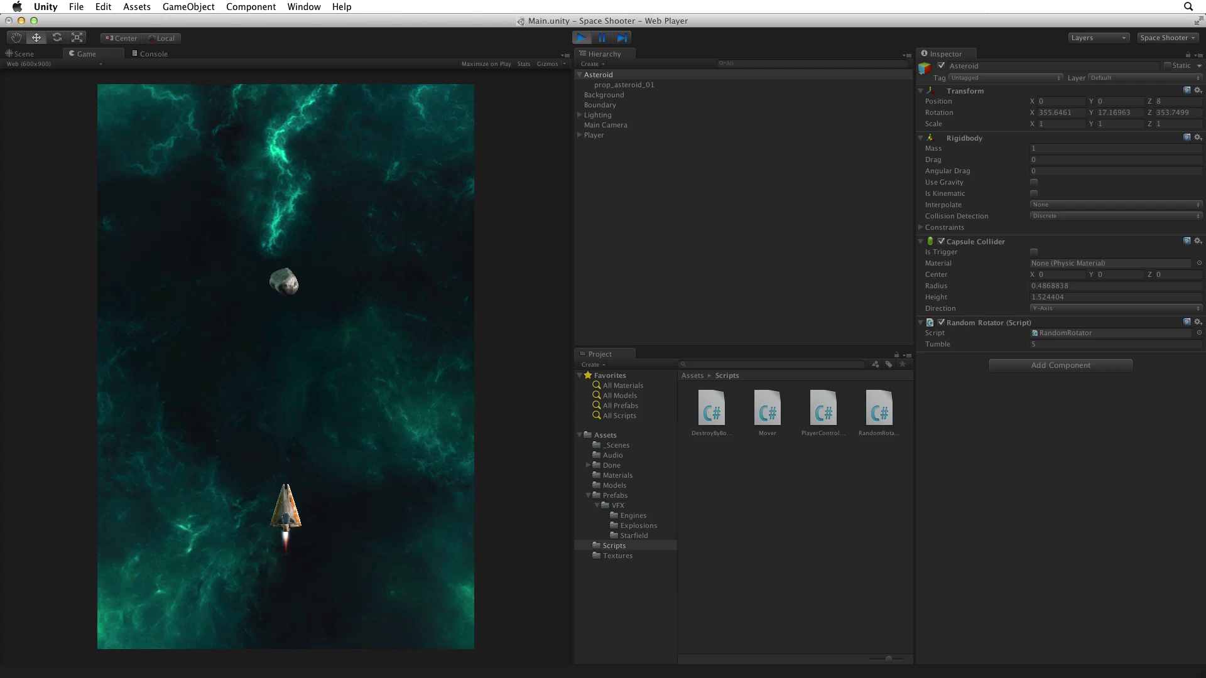
pyautogui.press('super+p')
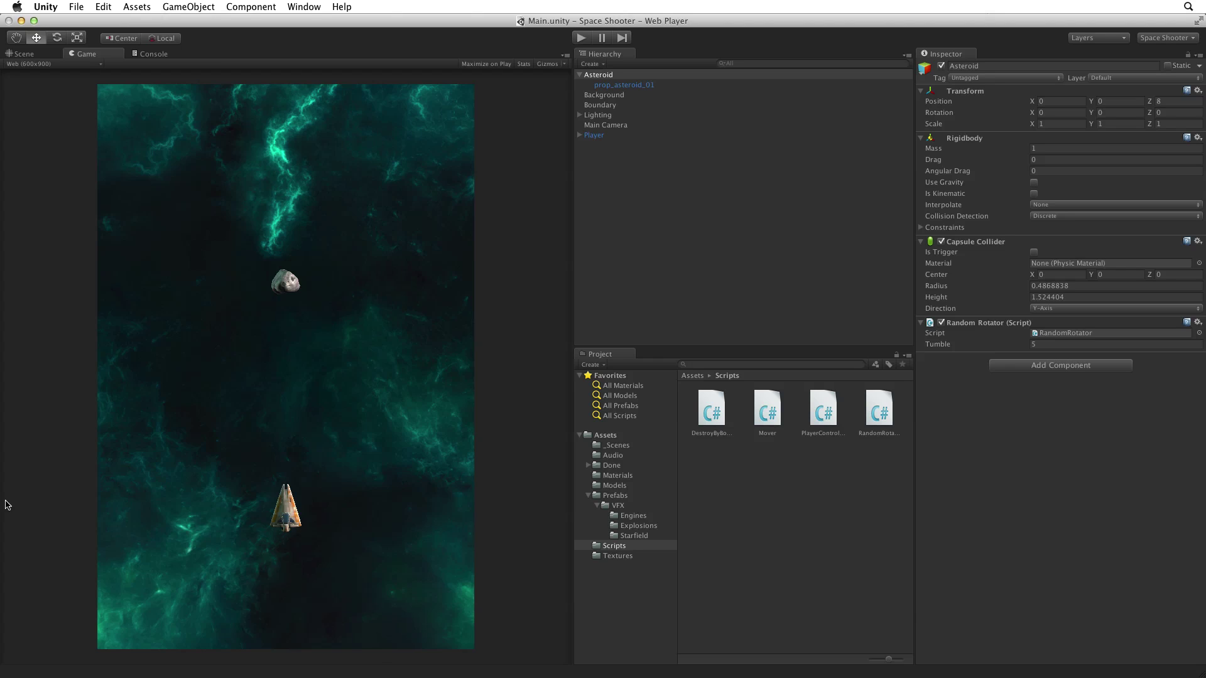
# Run the game again and fire bolts up past the tumbling asteroid
pyautogui.press('super+p')
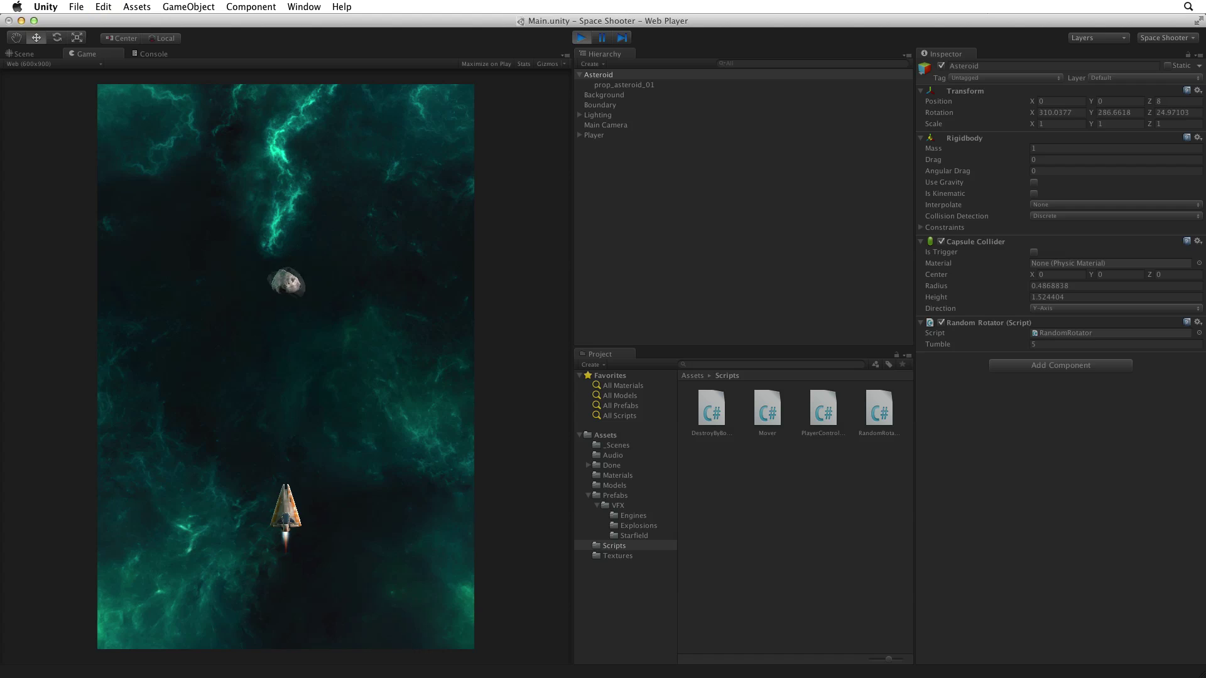
pyautogui.click(356, 484)
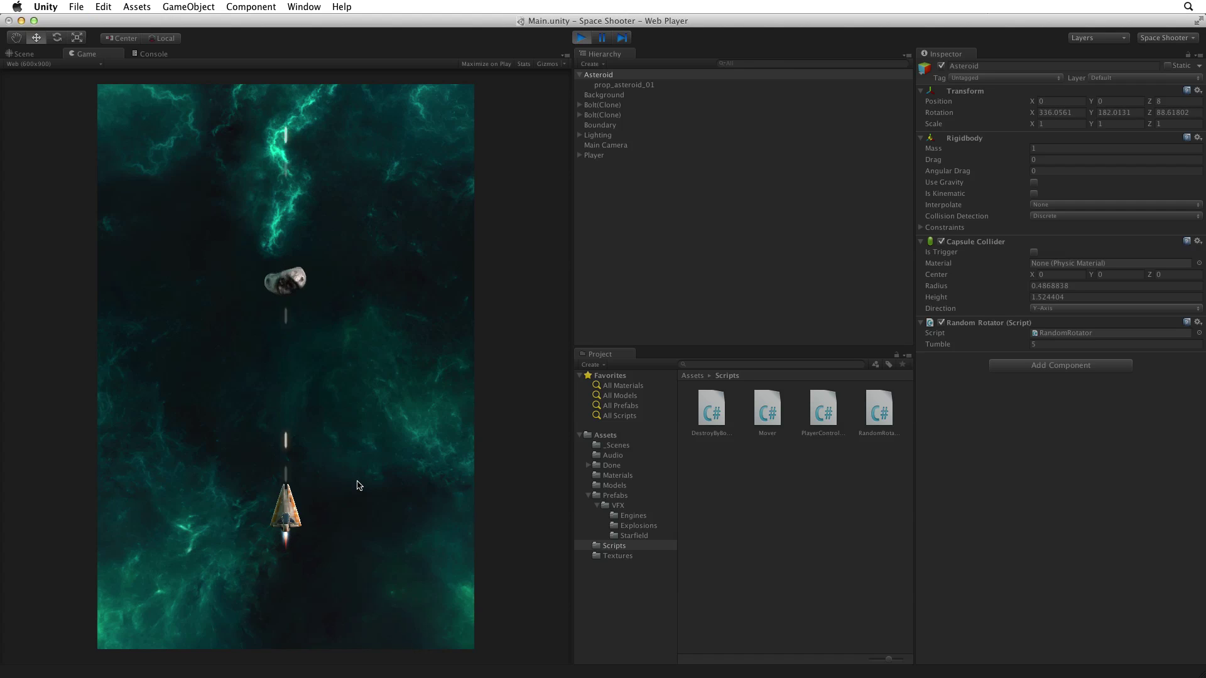
pyautogui.click(351, 487)
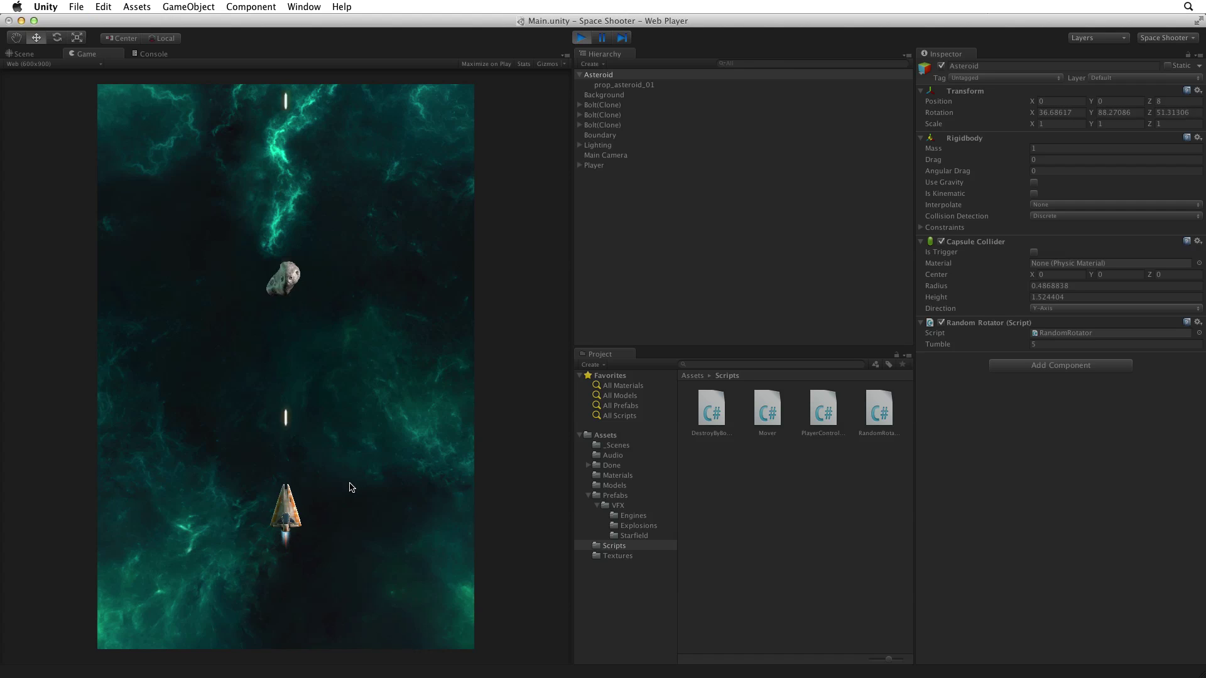
# Zoom out and orbit the Scene view around the play area and ship, then stop the game
pyautogui.press('super+1')
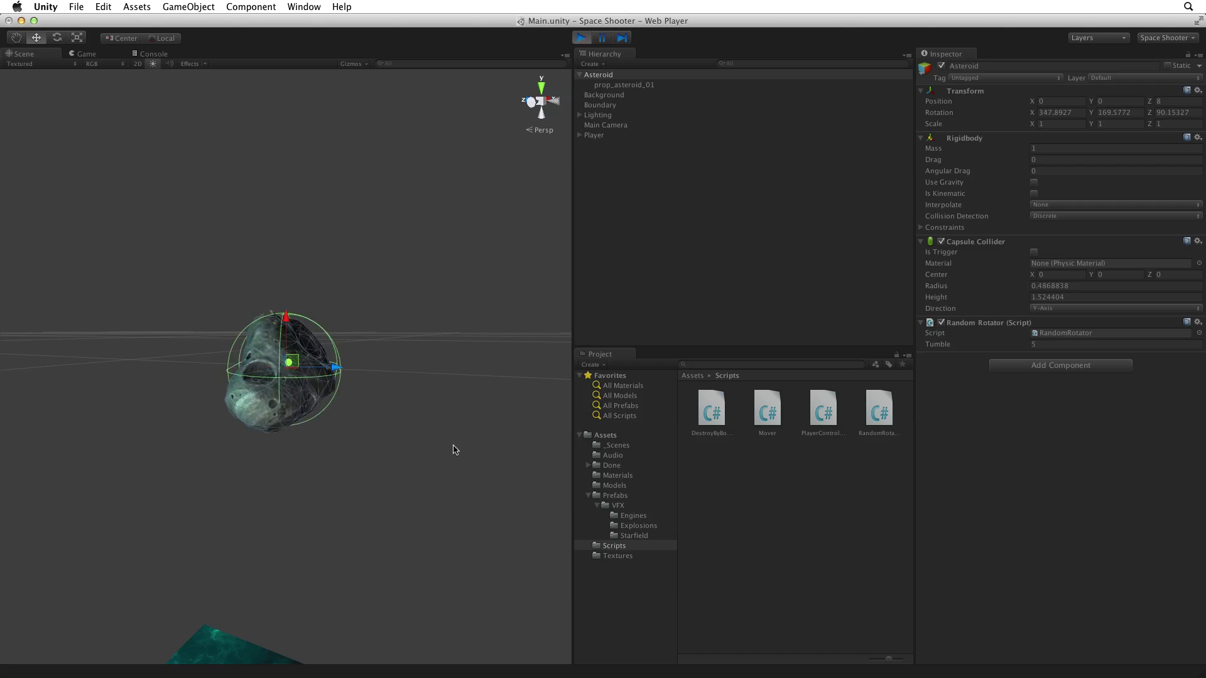
pyautogui.keyDown('alt'); pyautogui.moveTo(461, 461); pyautogui.dragTo(14, 455, button='right'); pyautogui.keyUp('alt')
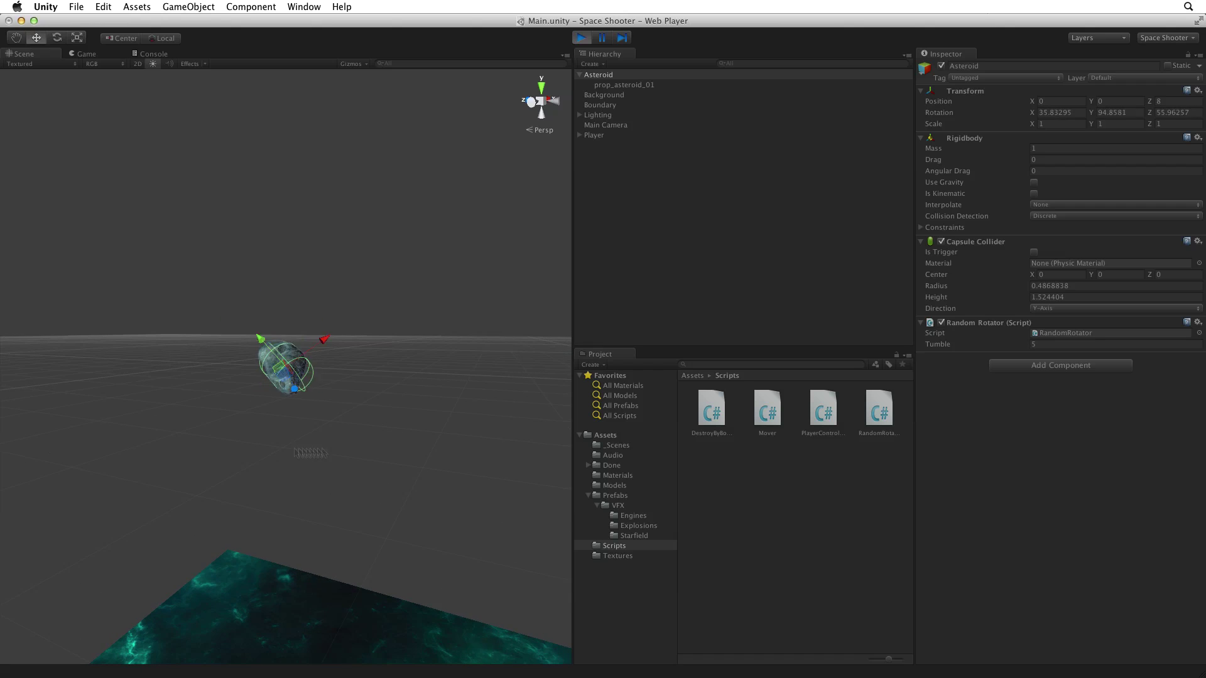
pyautogui.moveTo(14, 455)
pyautogui.keyDown('alt'); pyautogui.mouseDown()
pyautogui.moveTo(225, 487)
pyautogui.moveTo(236, 475)
pyautogui.mouseUp(); pyautogui.keyUp('alt')
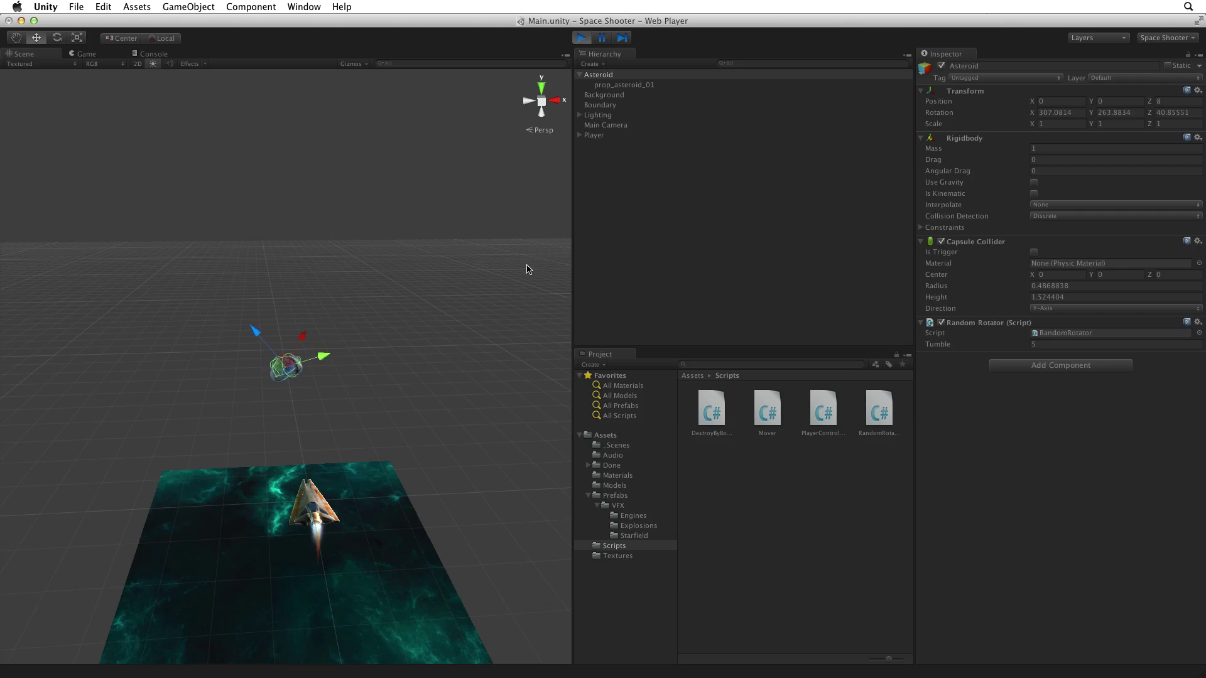
pyautogui.moveTo(369, 270)
pyautogui.keyDown('alt'); pyautogui.mouseDown()
pyautogui.moveTo(427, 260)
pyautogui.moveTo(414, 264)
pyautogui.mouseUp(); pyautogui.keyUp('alt')
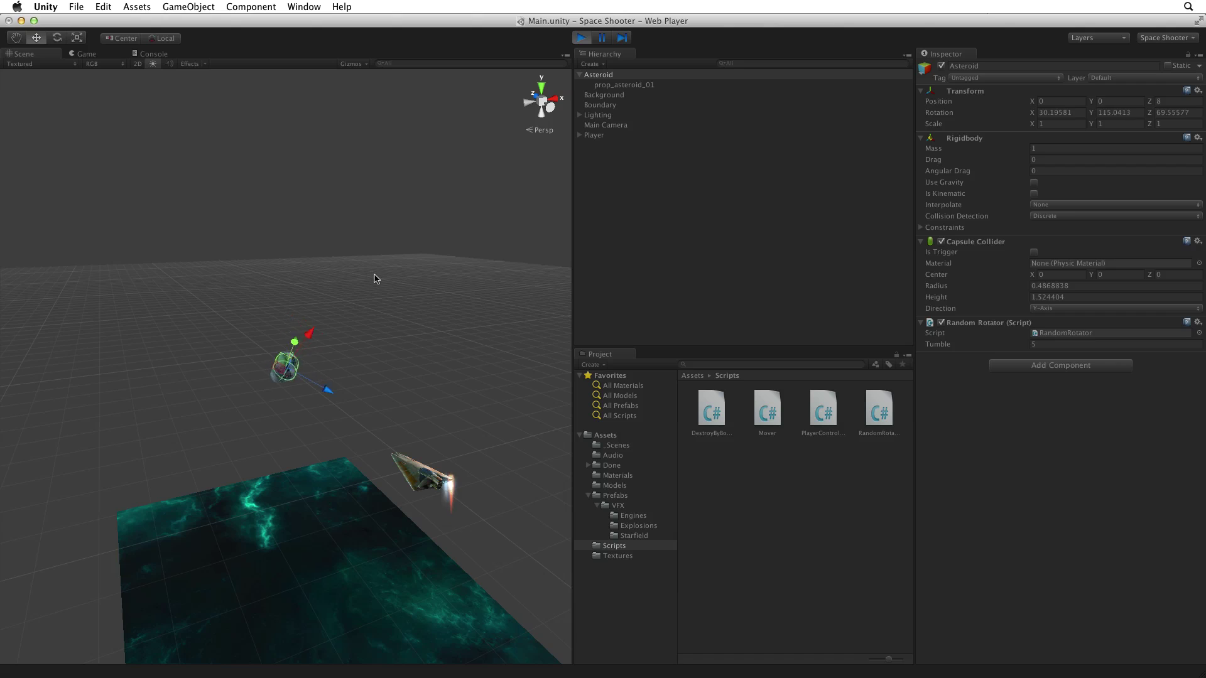
pyautogui.press('super+p')
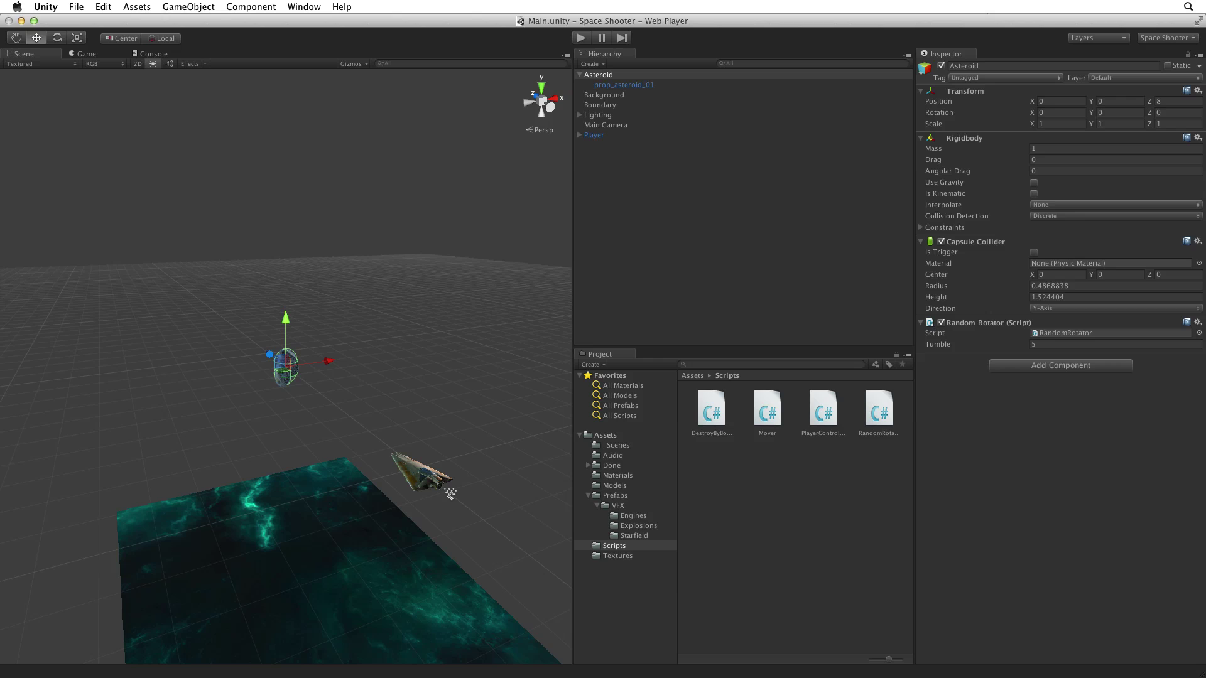
# Add a new script component named DestroyByContact to the Asteroid
pyautogui.click(1037, 366)
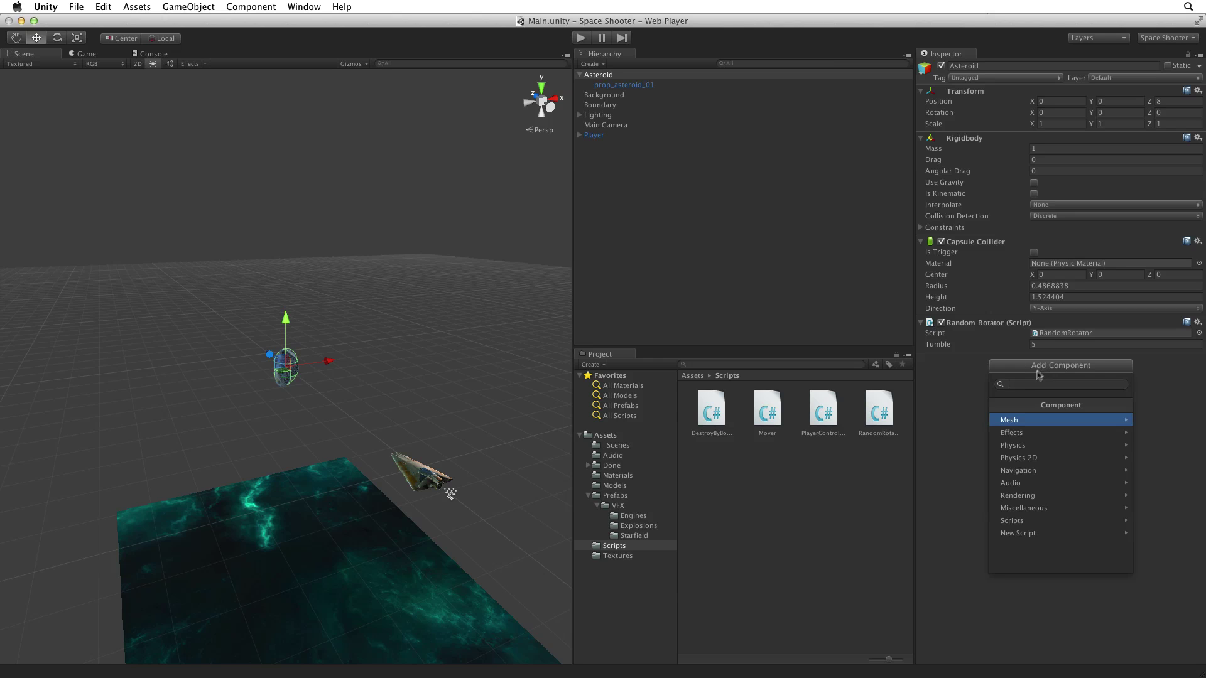
pyautogui.click(1024, 533)
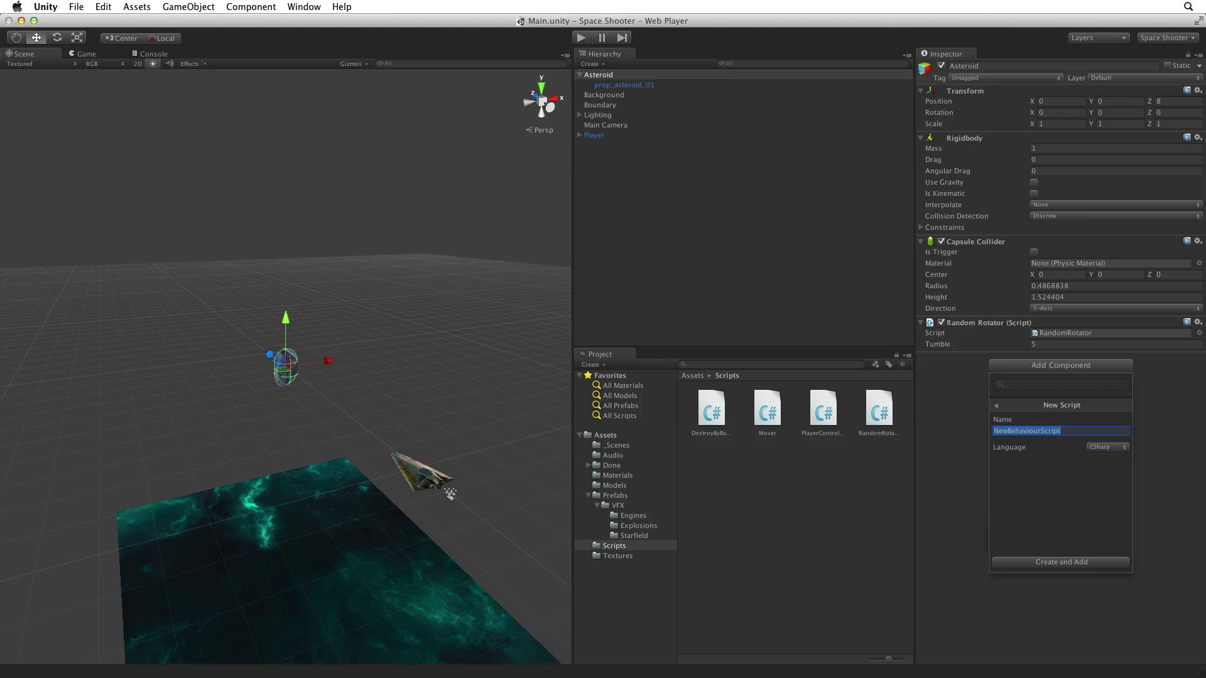
pyautogui.write('DestroyByContact')
pyautogui.press('Return')
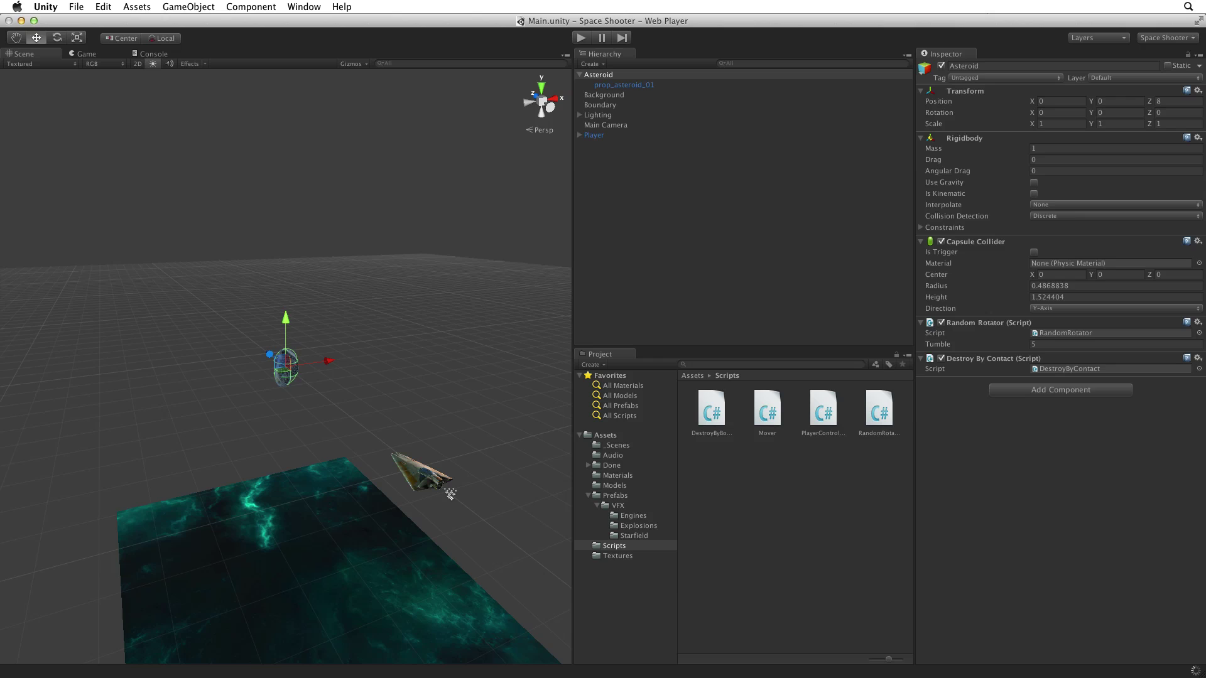
# Move DestroyByContact into the Scripts folder and open it in MonoDevelop
pyautogui.click(606, 435)
pyautogui.moveTo(823, 412)
pyautogui.mouseDown()
pyautogui.moveTo(864, 474)
pyautogui.moveTo(876, 472)
pyautogui.mouseUp()
pyautogui.click(613, 546)
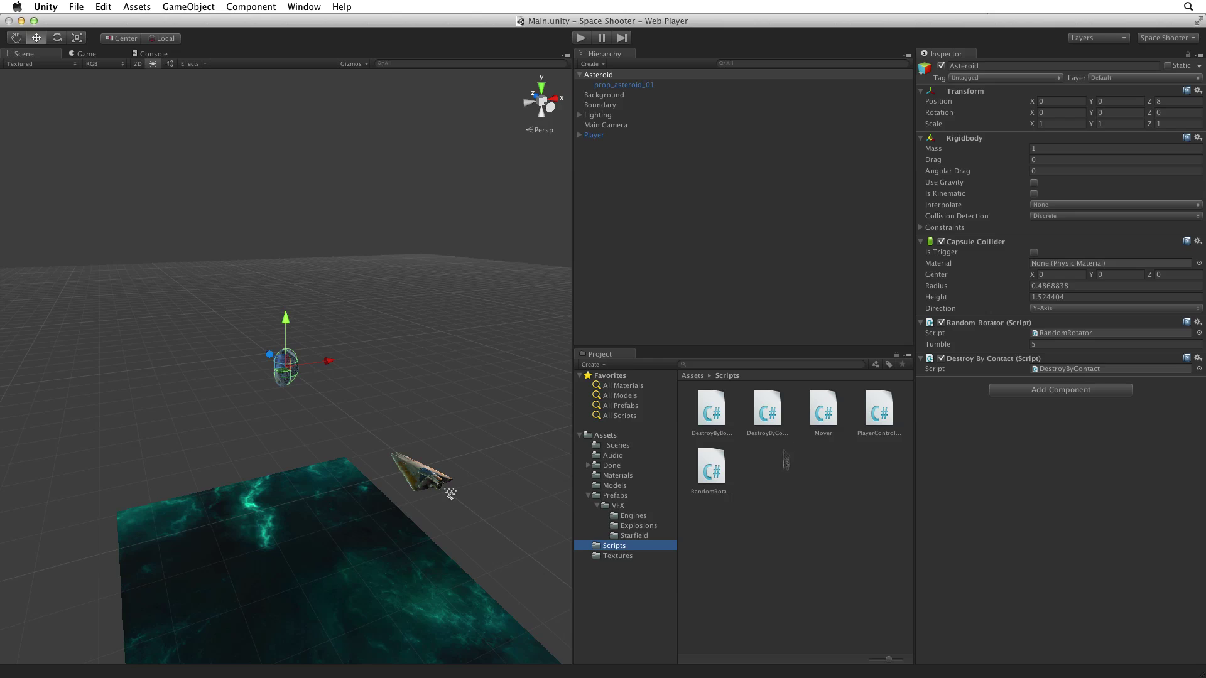
pyautogui.doubleClick(767, 411)
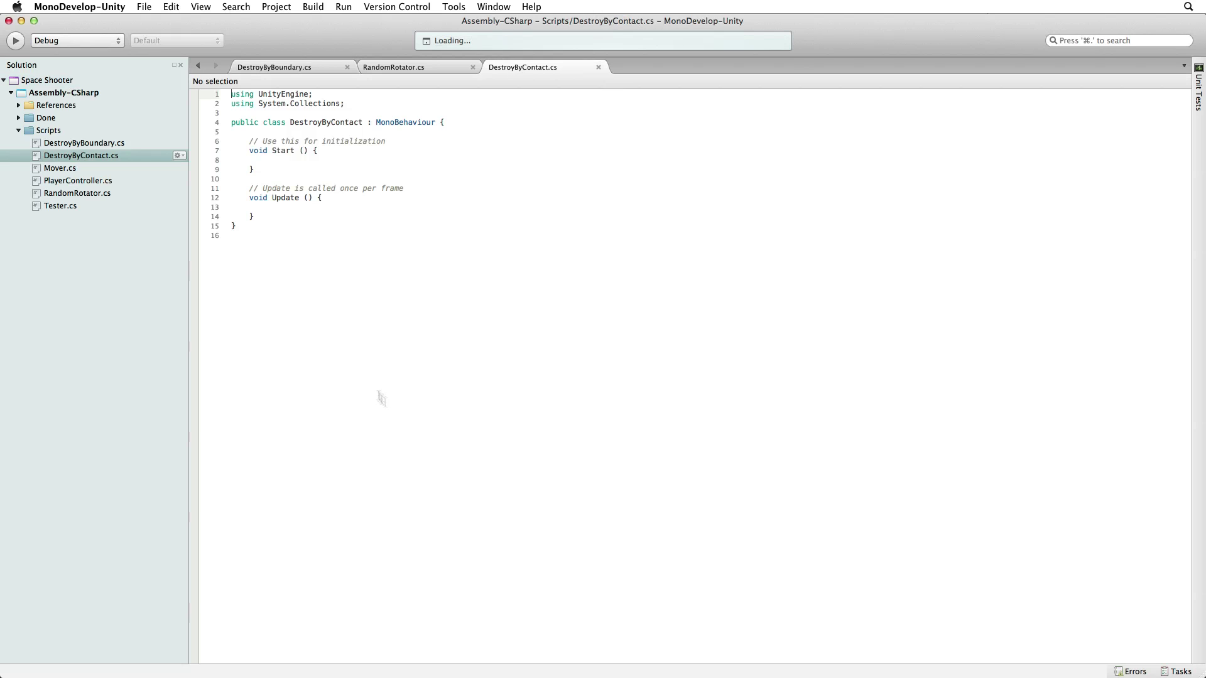
# Delete the Start and Update methods, leave the word trigger, and search the scripting reference for it
pyautogui.moveTo(257, 216); pyautogui.dragTo(439, 124)
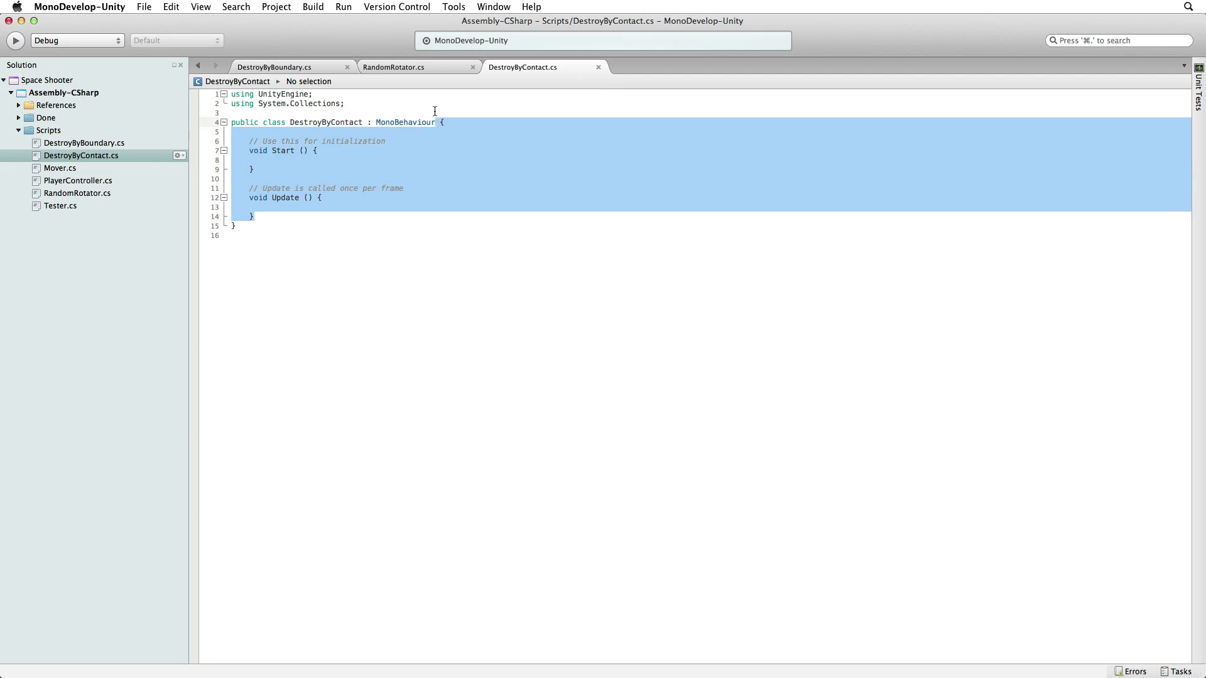
pyautogui.press('Return')
pyautogui.write('{')
pyautogui.press('Return')
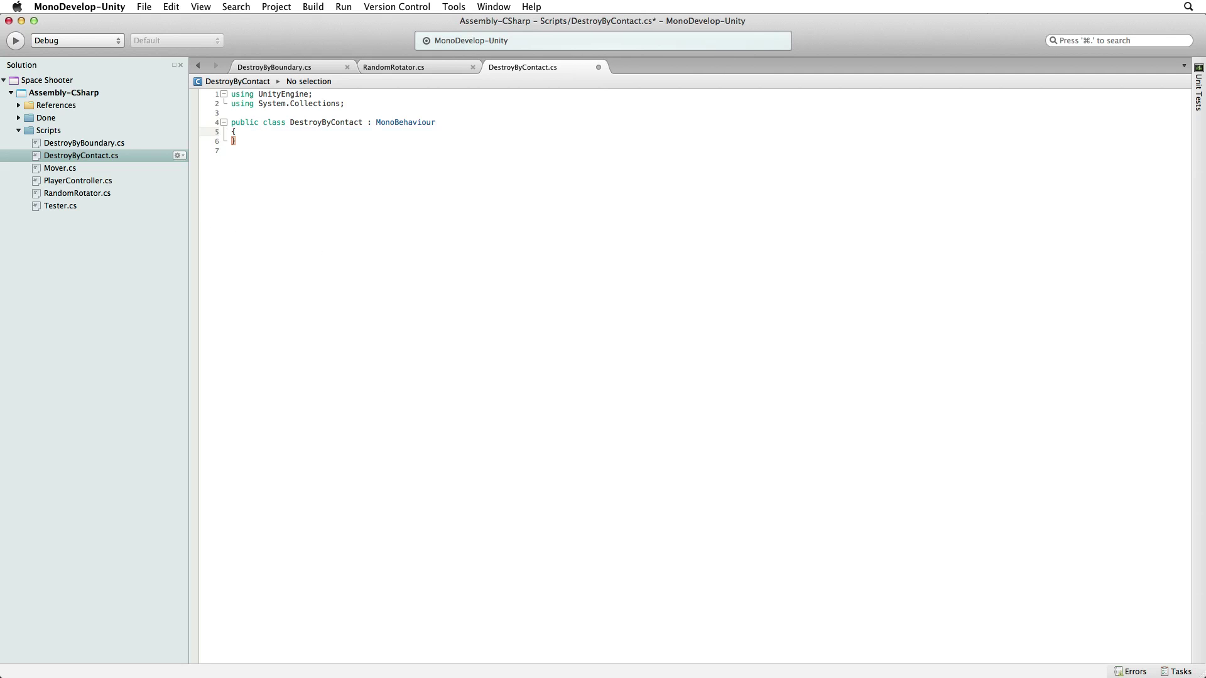
pyautogui.write('trigger')
pyautogui.press('Escape')
pyautogui.doubleClick(268, 141)
pyautogui.press('super+apostrophe')
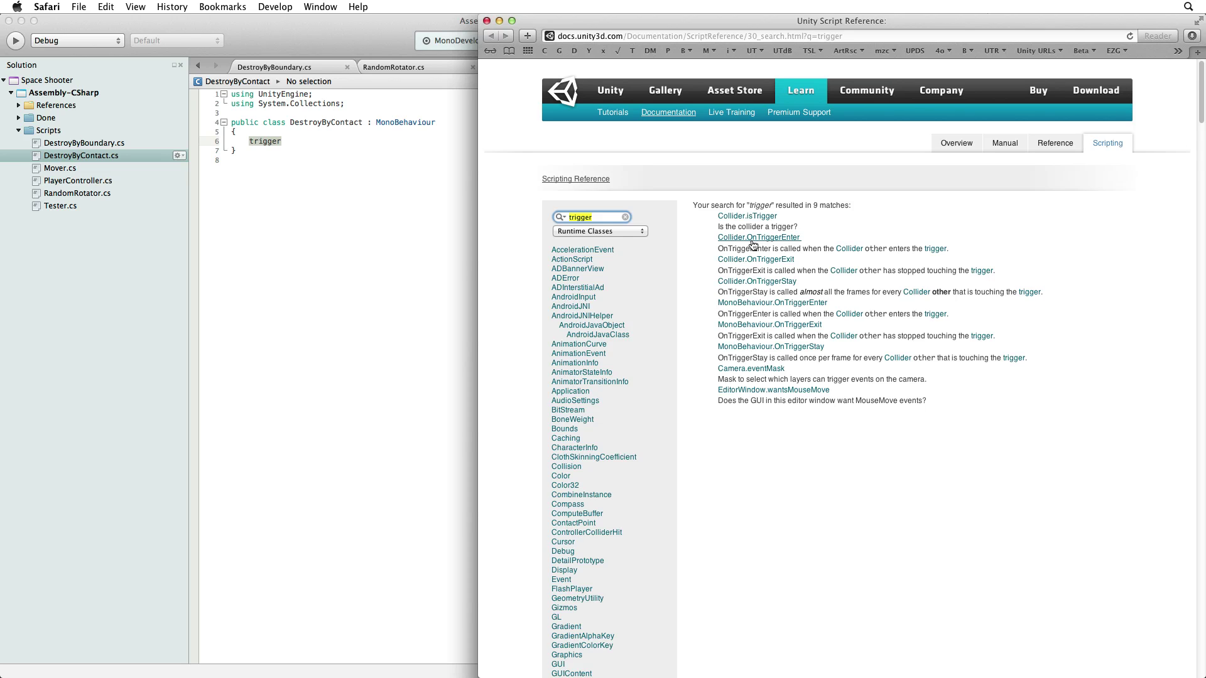
# Open the Collider.OnTriggerEnter documentation page in Safari
pyautogui.click(759, 237)
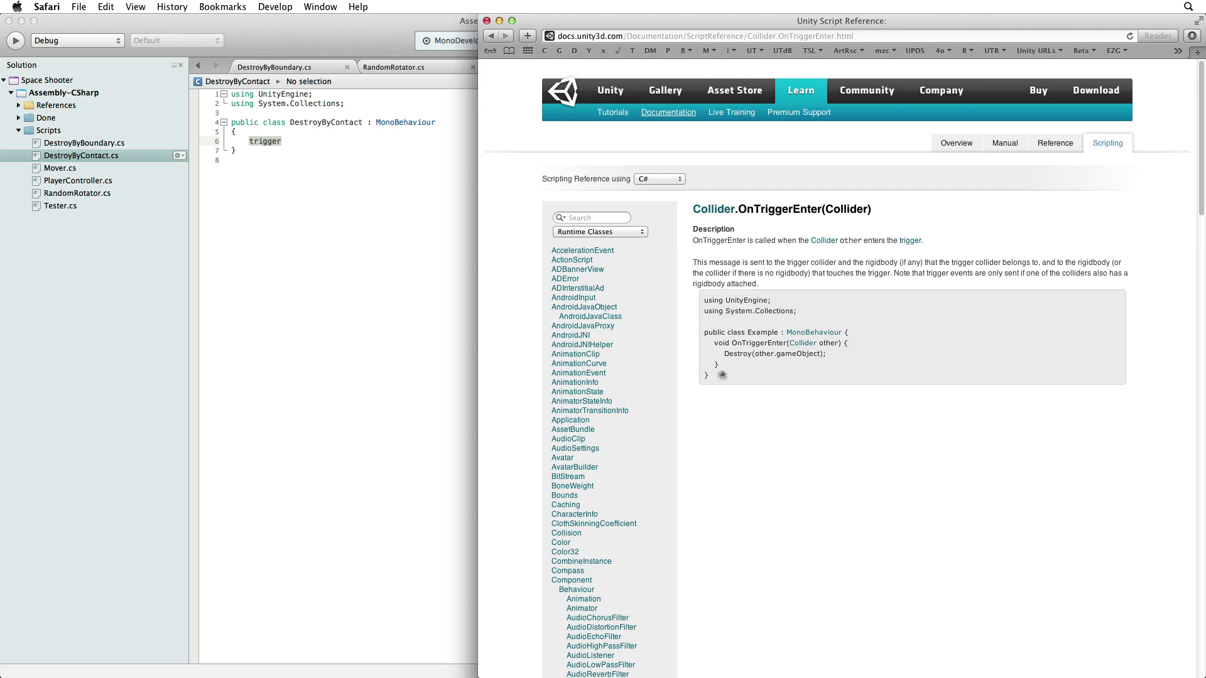
# Copy the example OnTriggerEnter method and paste it over trigger in DestroyByContact
pyautogui.moveTo(723, 365); pyautogui.dragTo(715, 345)
pyautogui.press('super+c')
pyautogui.press('super+Tab')
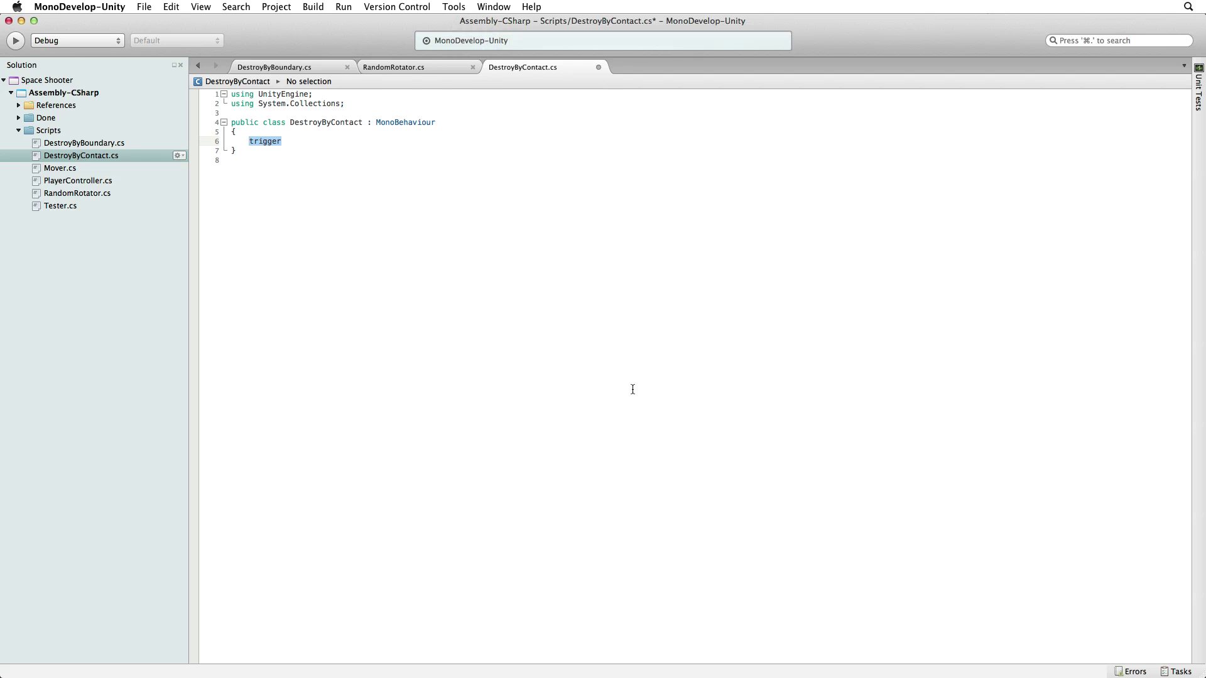
pyautogui.press('super+v')
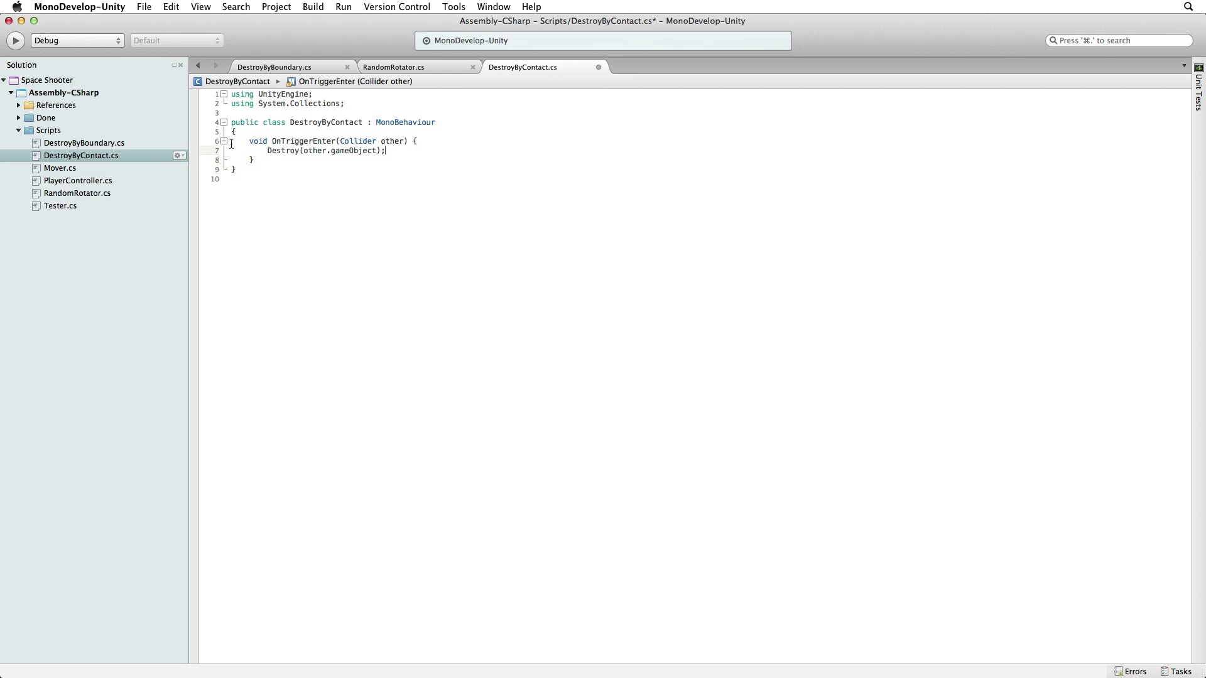
# Add Destroy(gameObject); below Destroy(other.gameObject); and return to Unity
pyautogui.press('Return')
pyautogui.write('Destroy(game')
pyautogui.press('Tab')
pyautogui.write(');')
pyautogui.press('super+Tab')
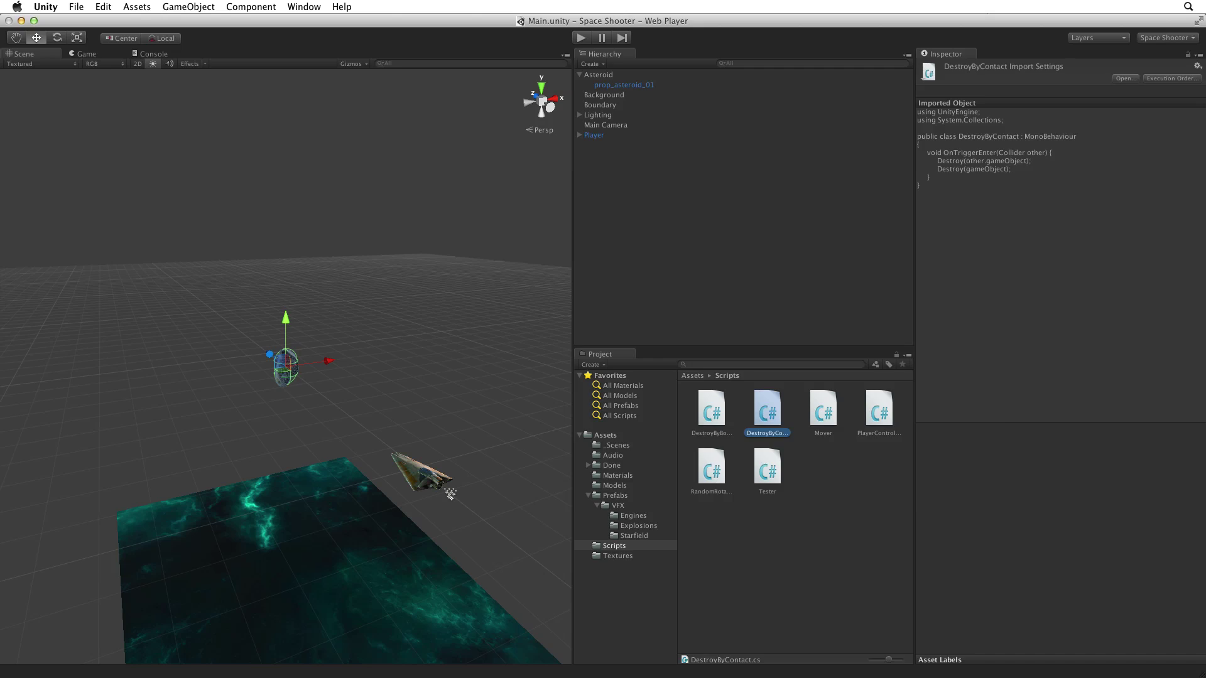
# Play-test several times to see the asteroid vanish immediately, then switch to DestroyByContact in MonoDevelop
pyautogui.press('super+p')
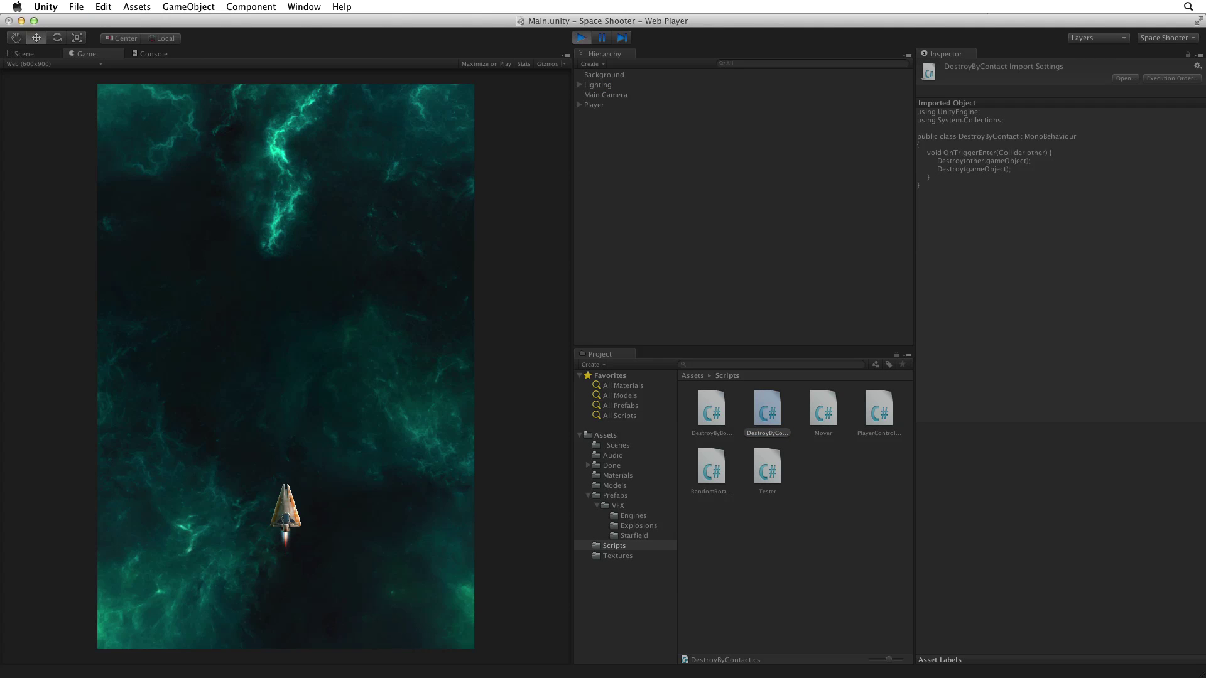
pyautogui.press('super+p')
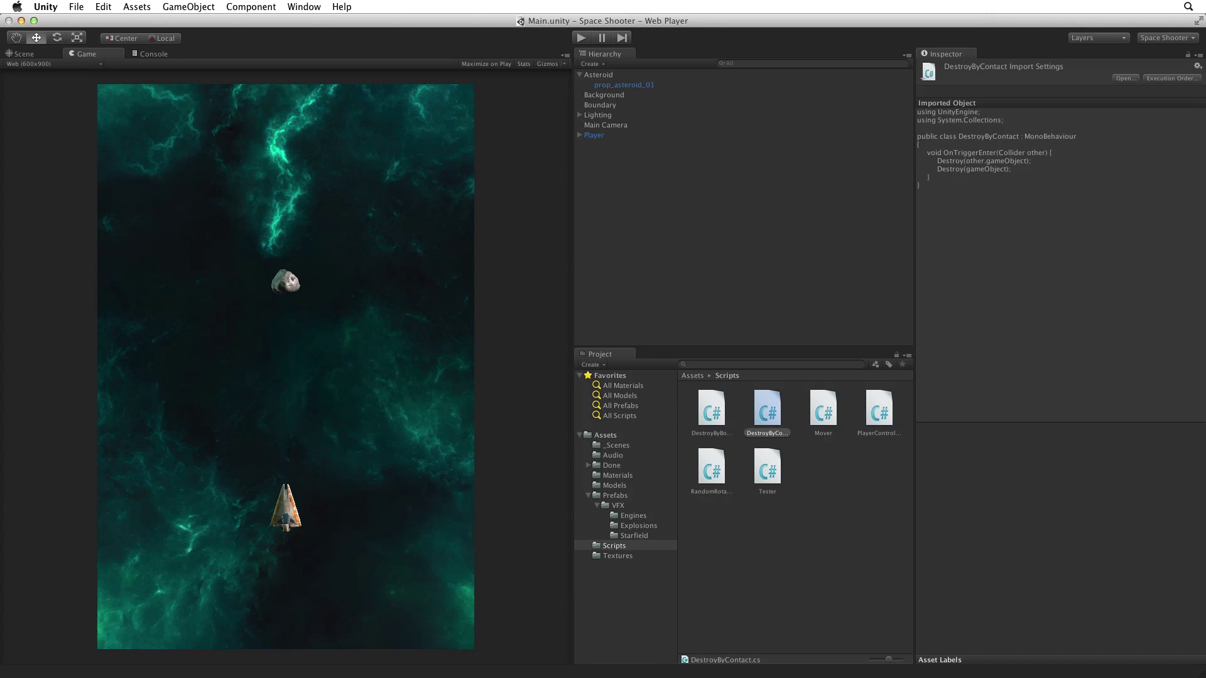
pyautogui.press('super+p')
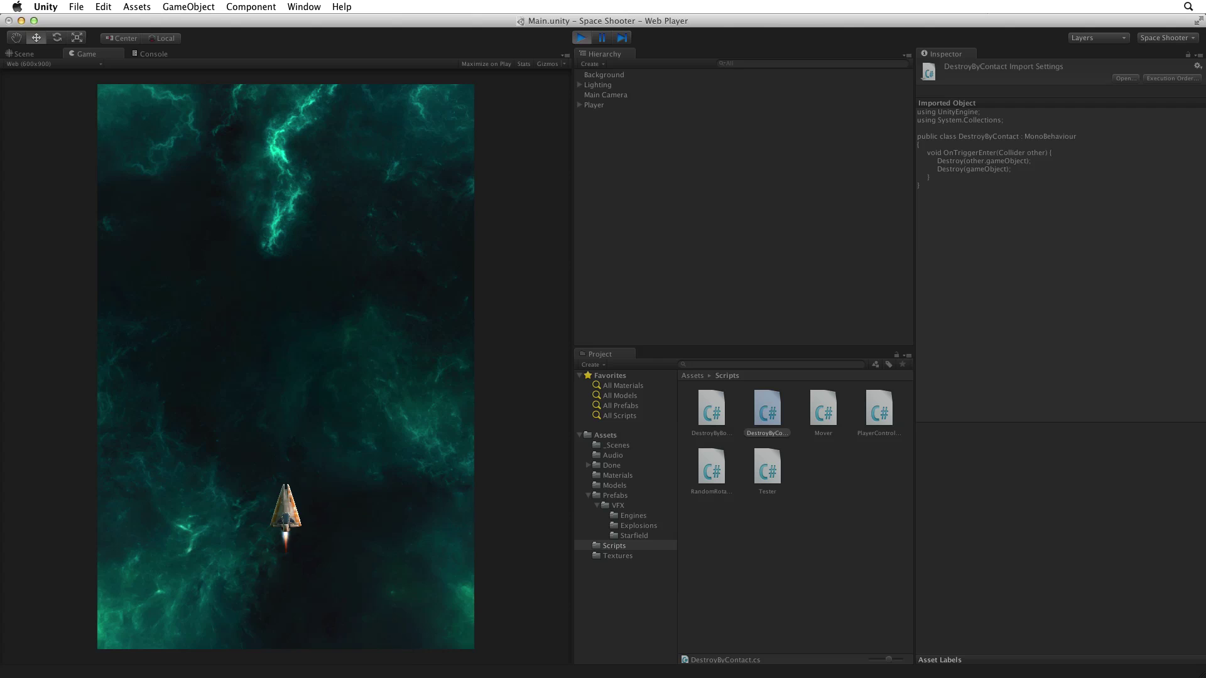
pyautogui.press('super+p')
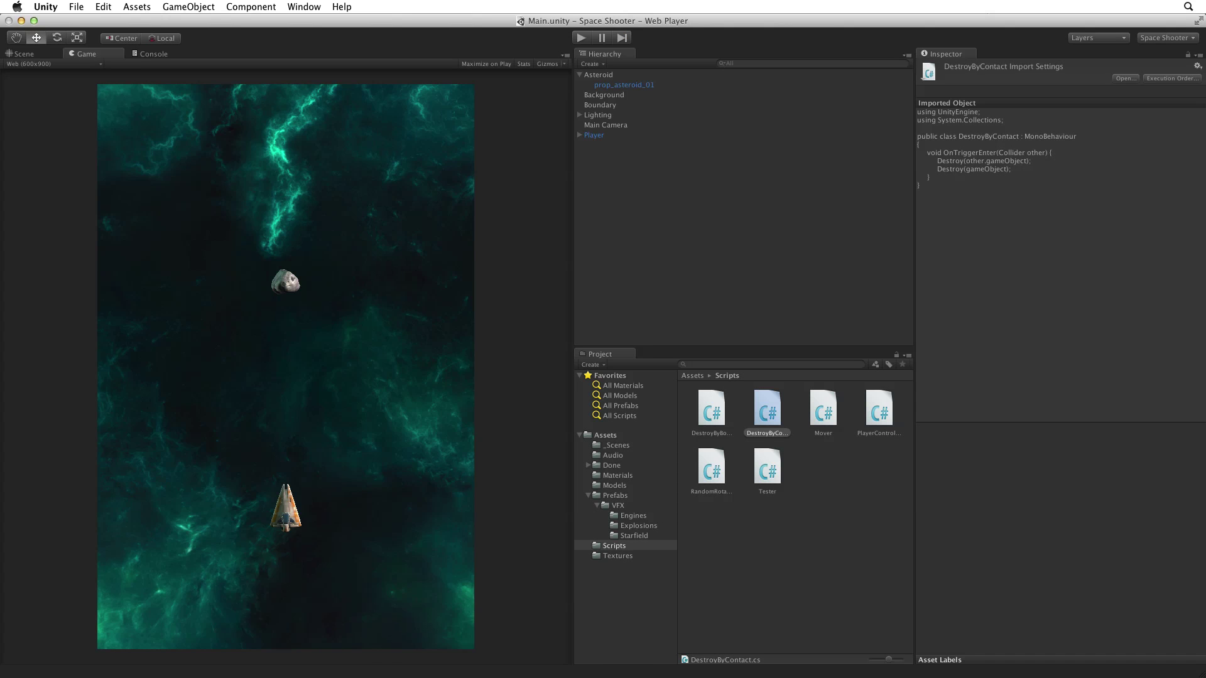
pyautogui.press('super+p')
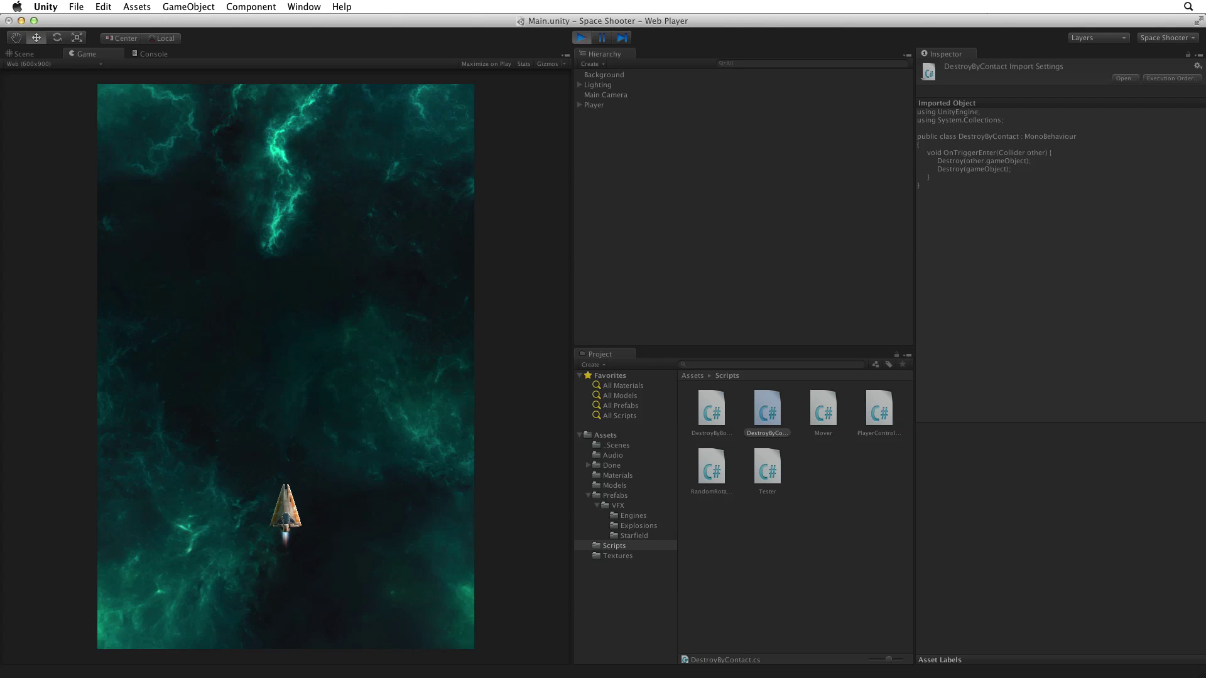
pyautogui.hotkey('ctrl', 'p')
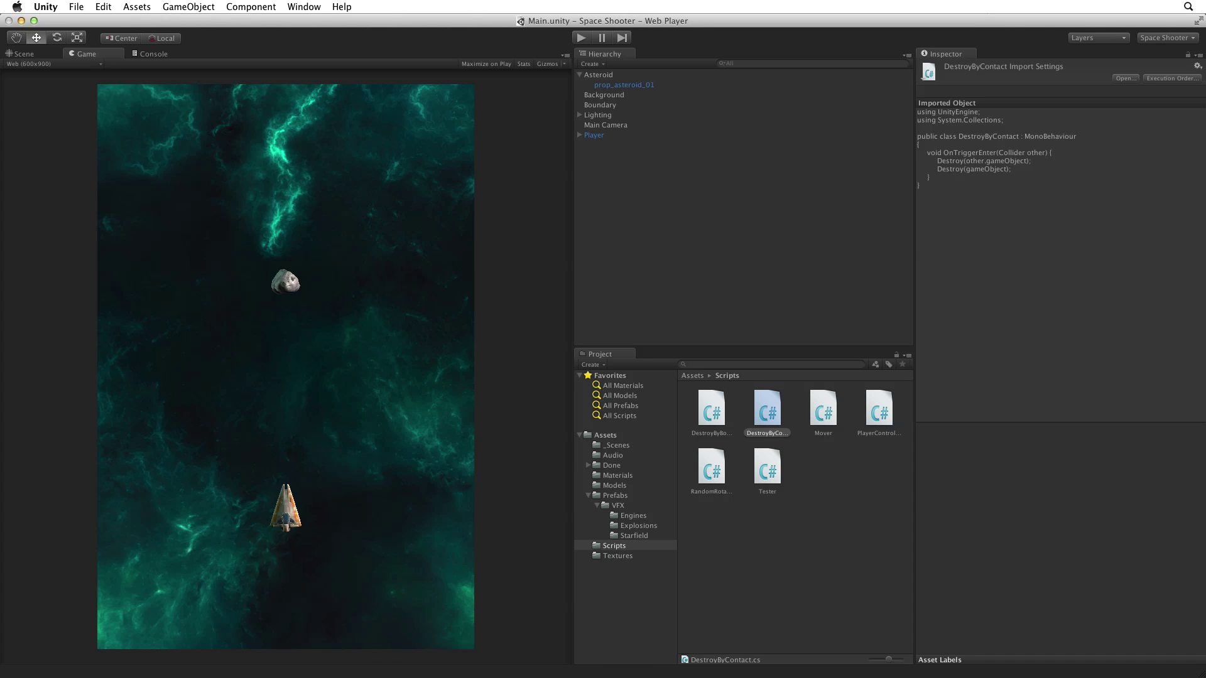
pyautogui.press('super+Tab')
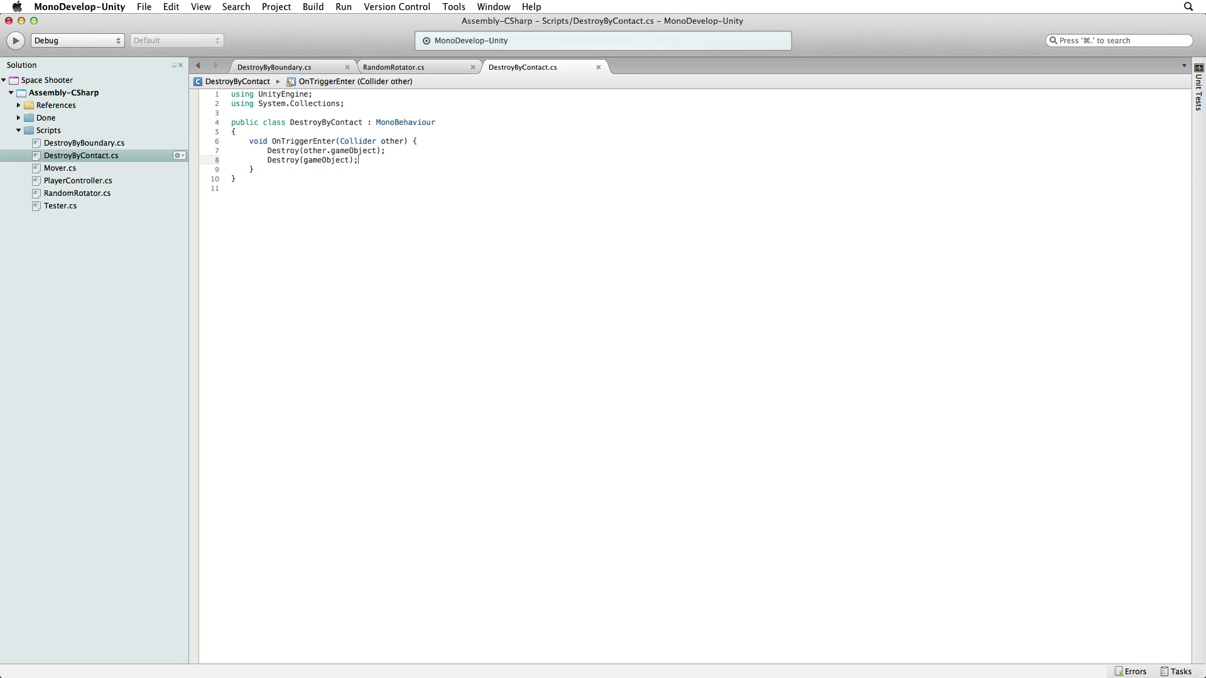
# Add Debug.Log(other.name); at the top of OnTriggerEnter, save, and return to Unity
pyautogui.click(422, 142)
pyautogui.press('Return')
pyautogui.write('De')
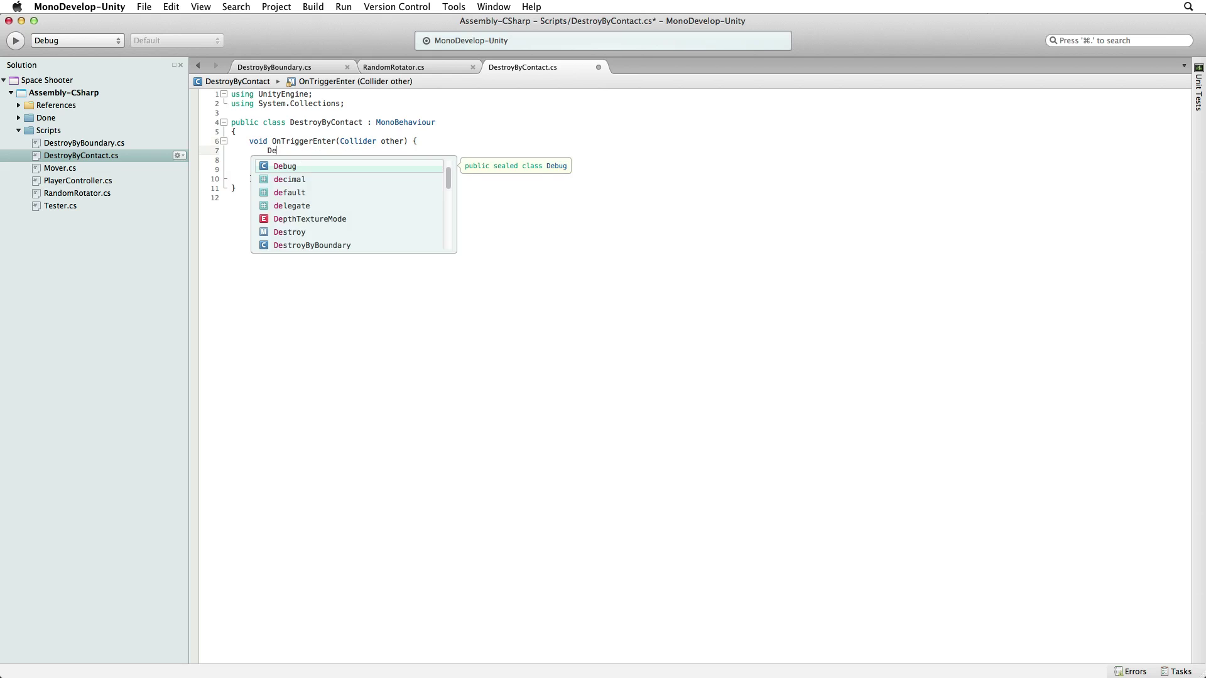
pyautogui.write('bug.Log (other.')
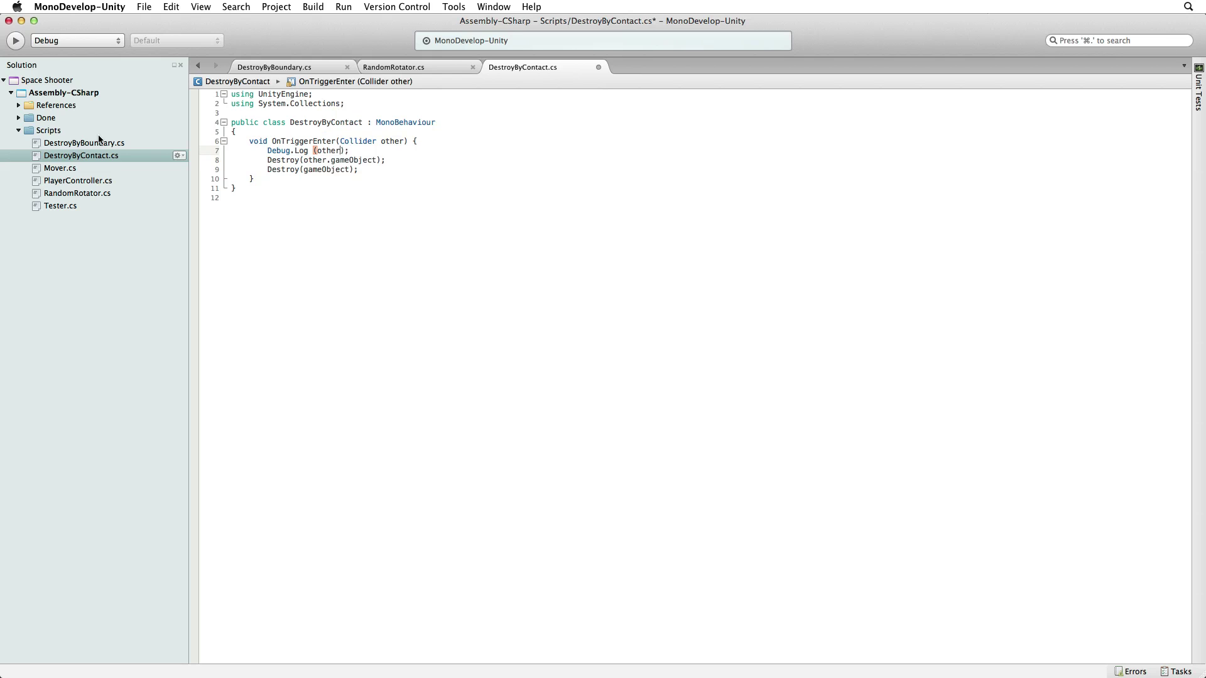
pyautogui.write('name);')
pyautogui.press('super+s')
pyautogui.press('super+Tab')
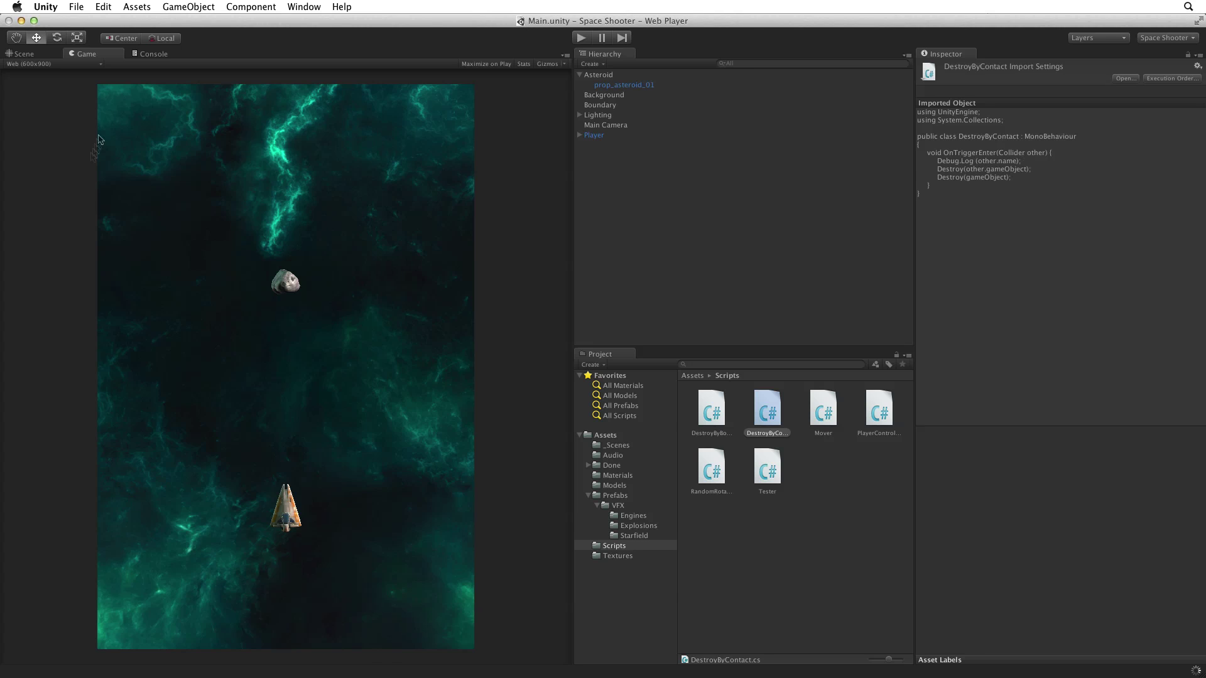
# Run the game, read Boundary in the Console log, stop and switch to the Scene view
pyautogui.click(582, 38)
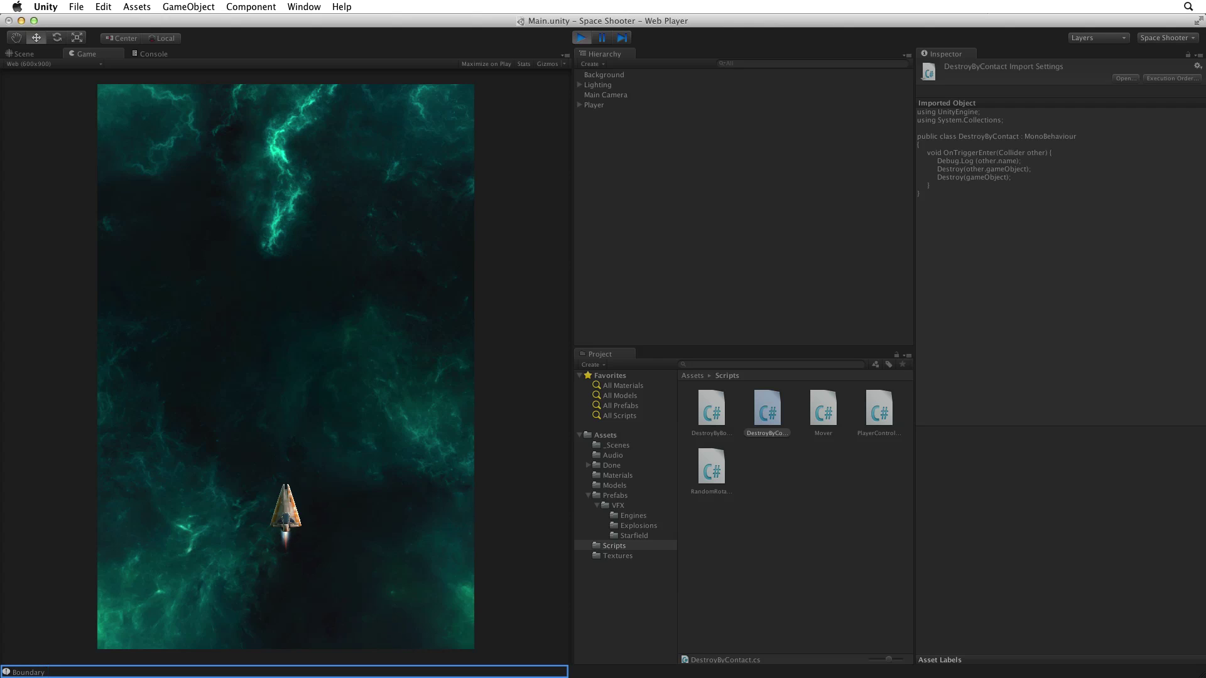
pyautogui.click(28, 672)
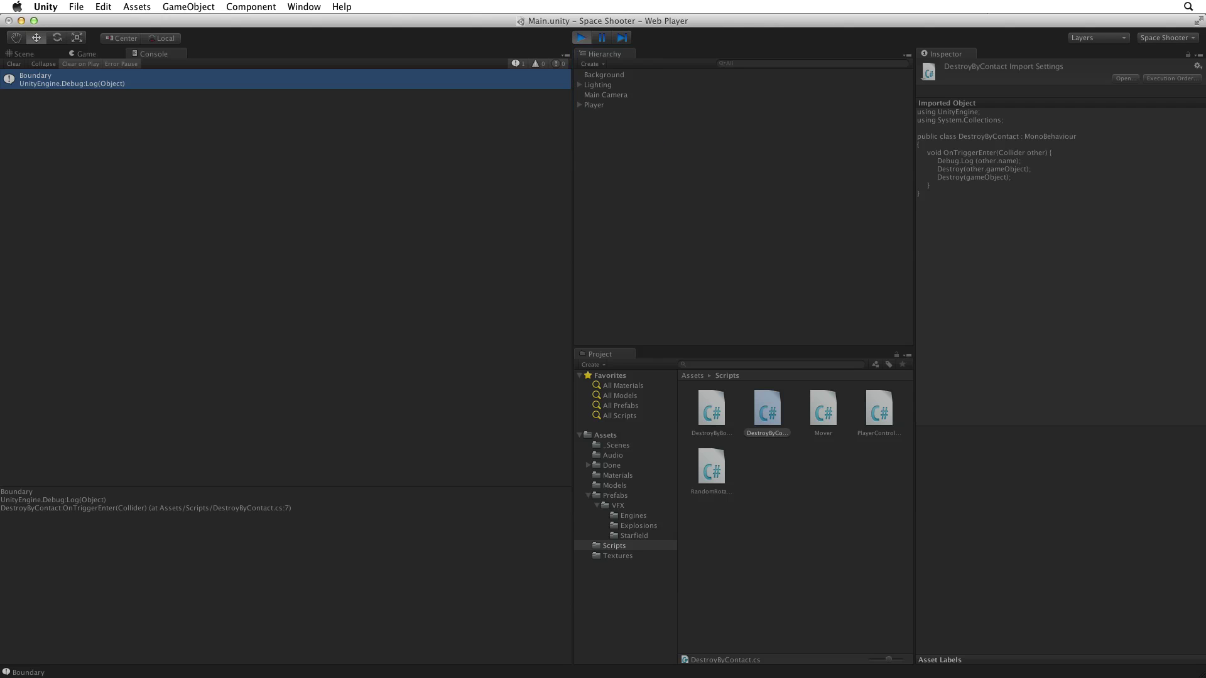
pyautogui.hotkey('ctrl', 'p')
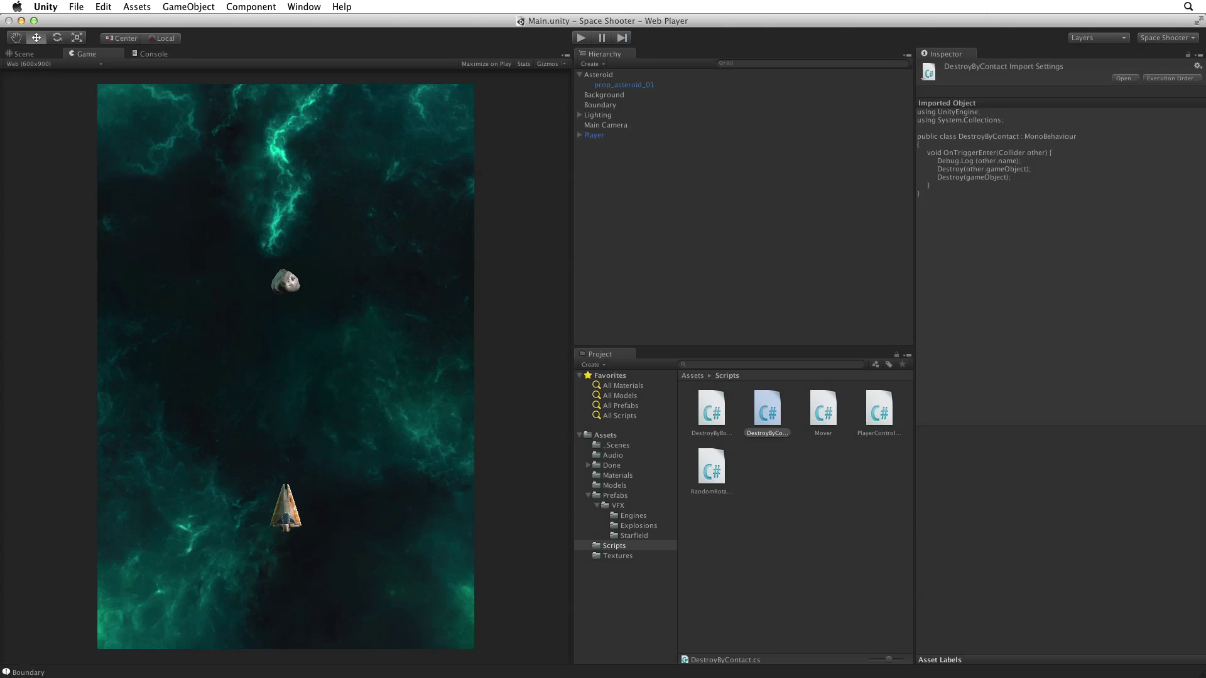
pyautogui.hotkey('ctrl', '1')
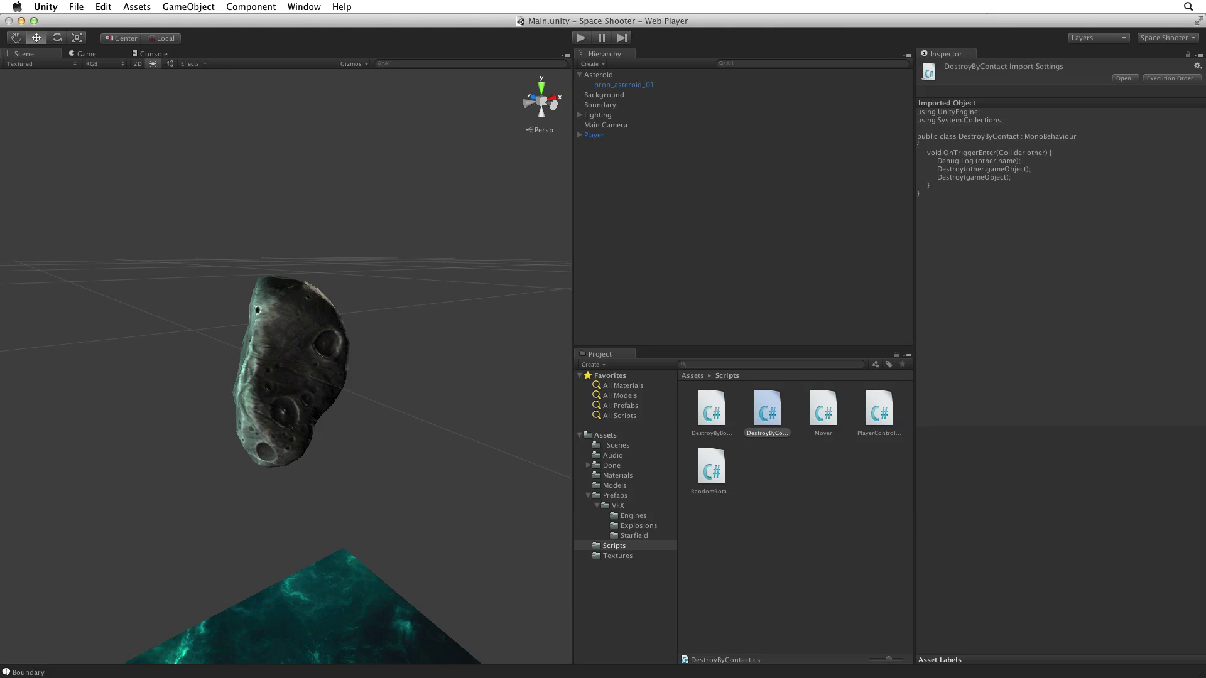
pyautogui.click(599, 105)
pyautogui.press('f')
pyautogui.keyDown('alt'); pyautogui.moveTo(283, 377); pyautogui.dragTo(358, 358); pyautogui.keyUp('alt')
pyautogui.keyDown('alt'); pyautogui.moveTo(255, 366); pyautogui.dragTo(327, 381); pyautogui.keyUp('alt')
pyautogui.click(598, 75)
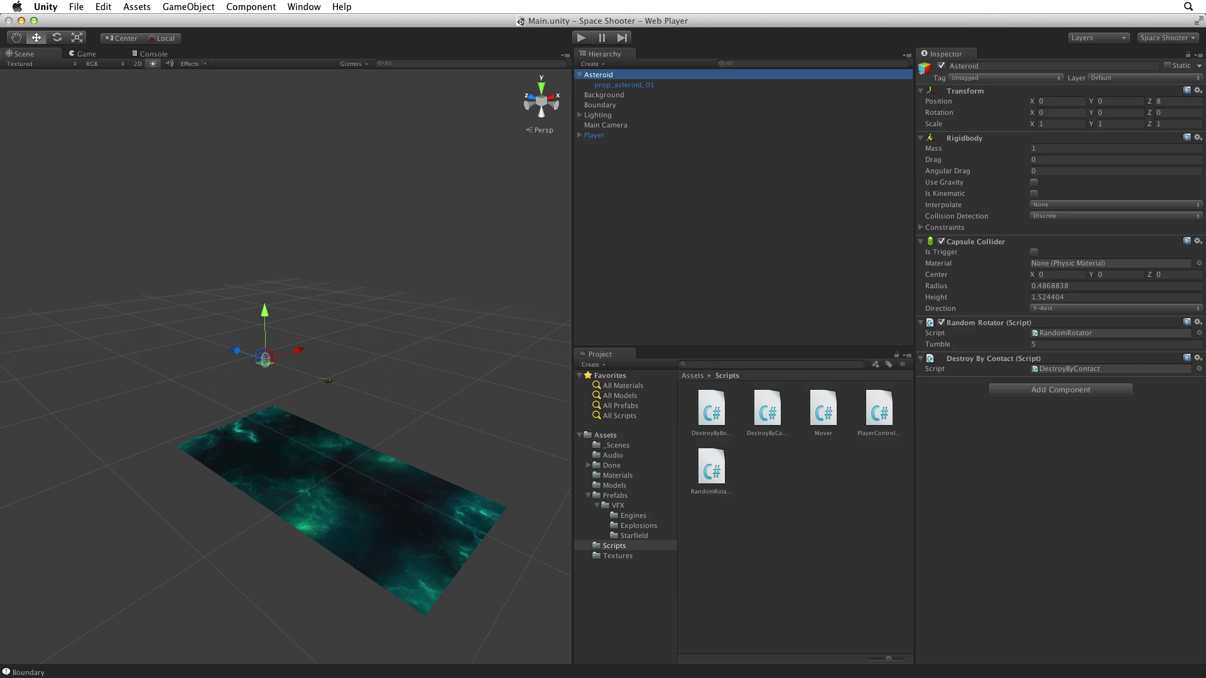
pyautogui.keyDown('super'); pyautogui.click(599, 105); pyautogui.keyUp('super')
pyautogui.moveTo(283, 424)
pyautogui.keyDown('alt'); pyautogui.mouseDown()
pyautogui.moveTo(283, 358)
pyautogui.moveTo(320, 386)
pyautogui.mouseUp(); pyautogui.keyUp('alt')
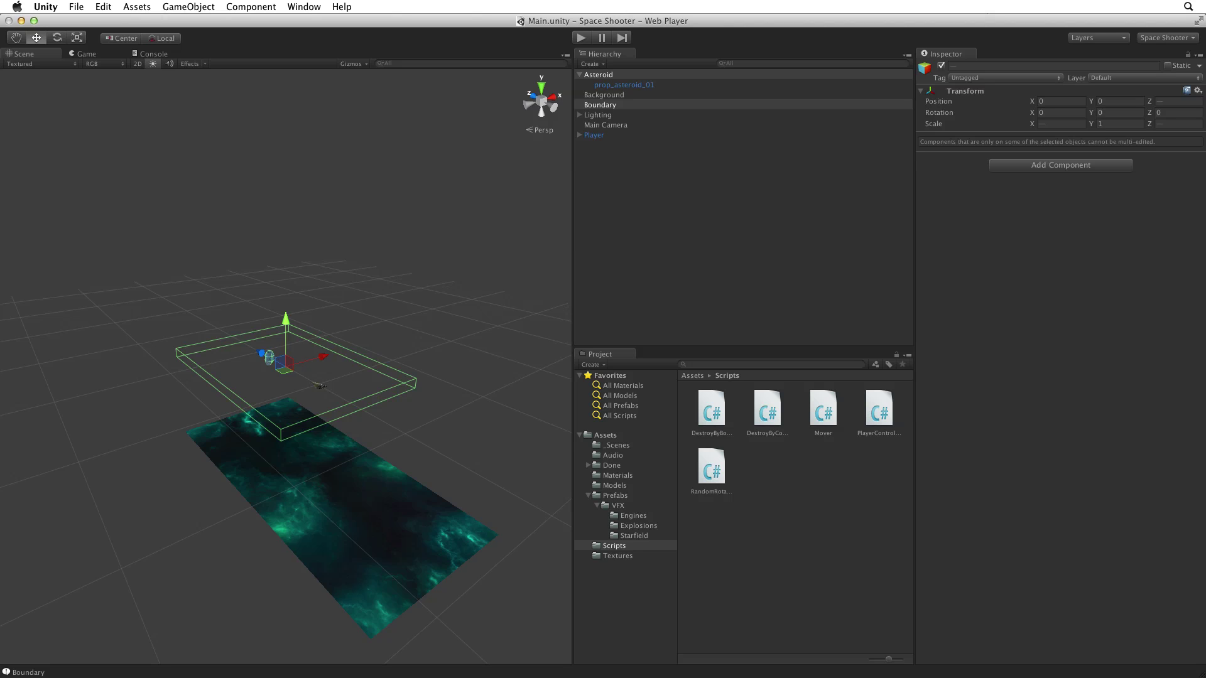
# From the Boundary object's Tag list, add a new tag named Boundary as Element 0
pyautogui.click(630, 103)
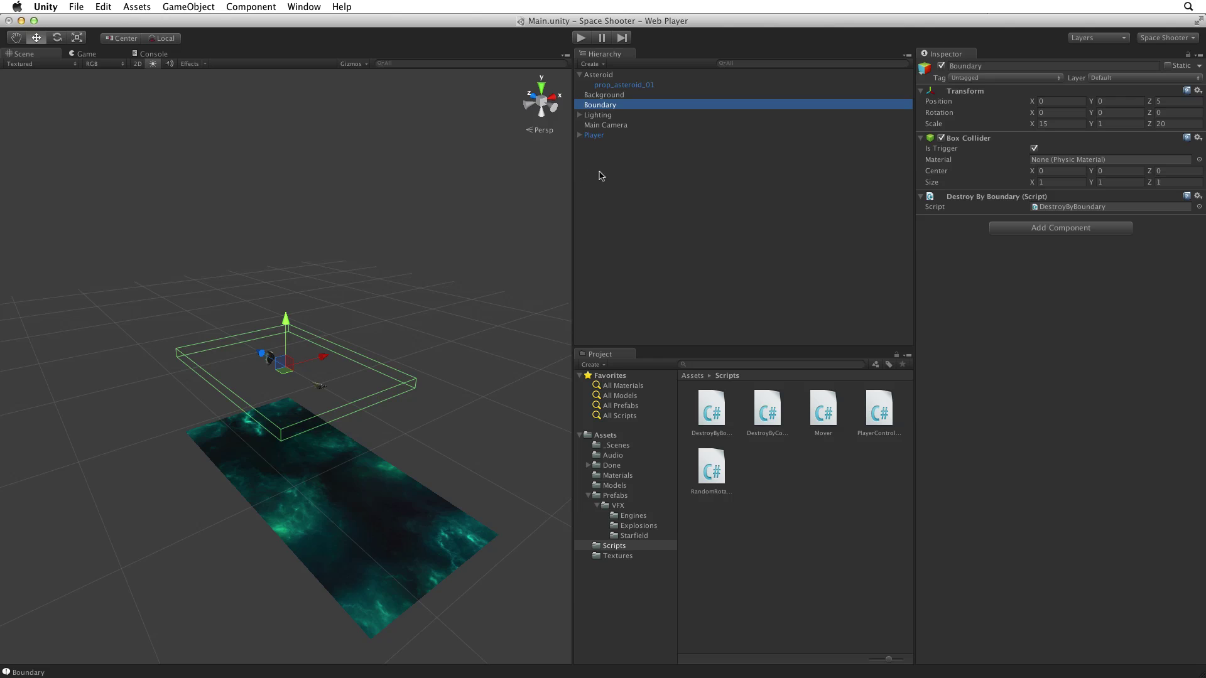
pyautogui.click(980, 79)
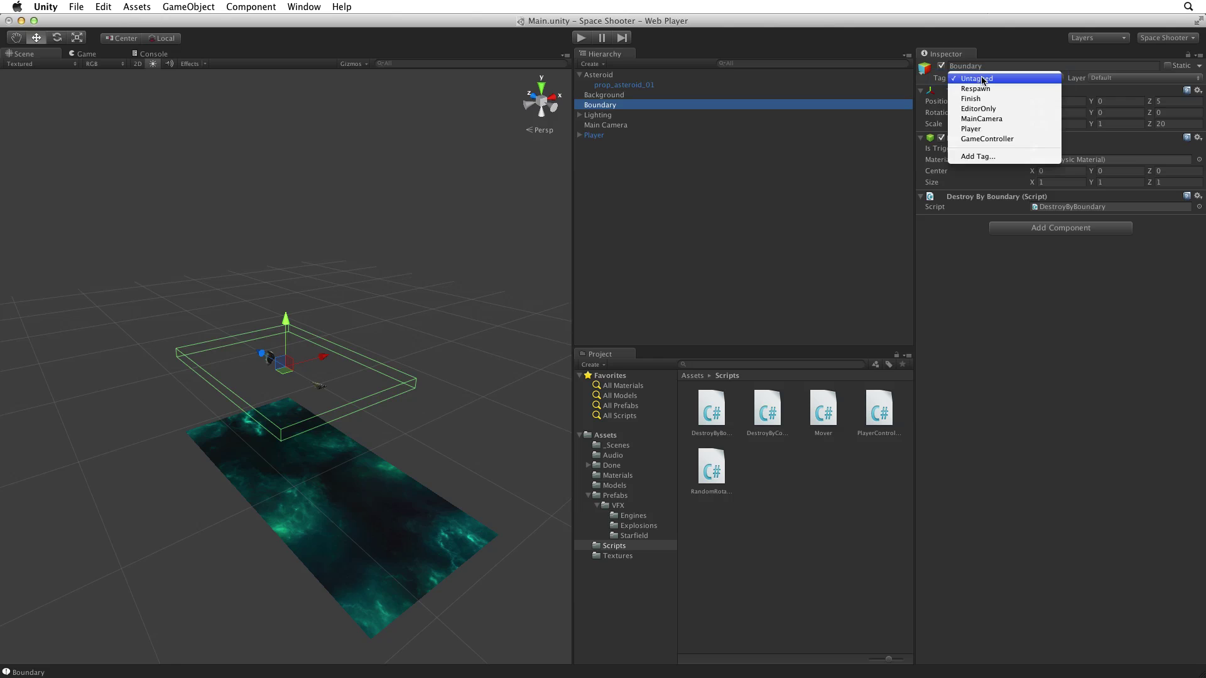
pyautogui.click(992, 156)
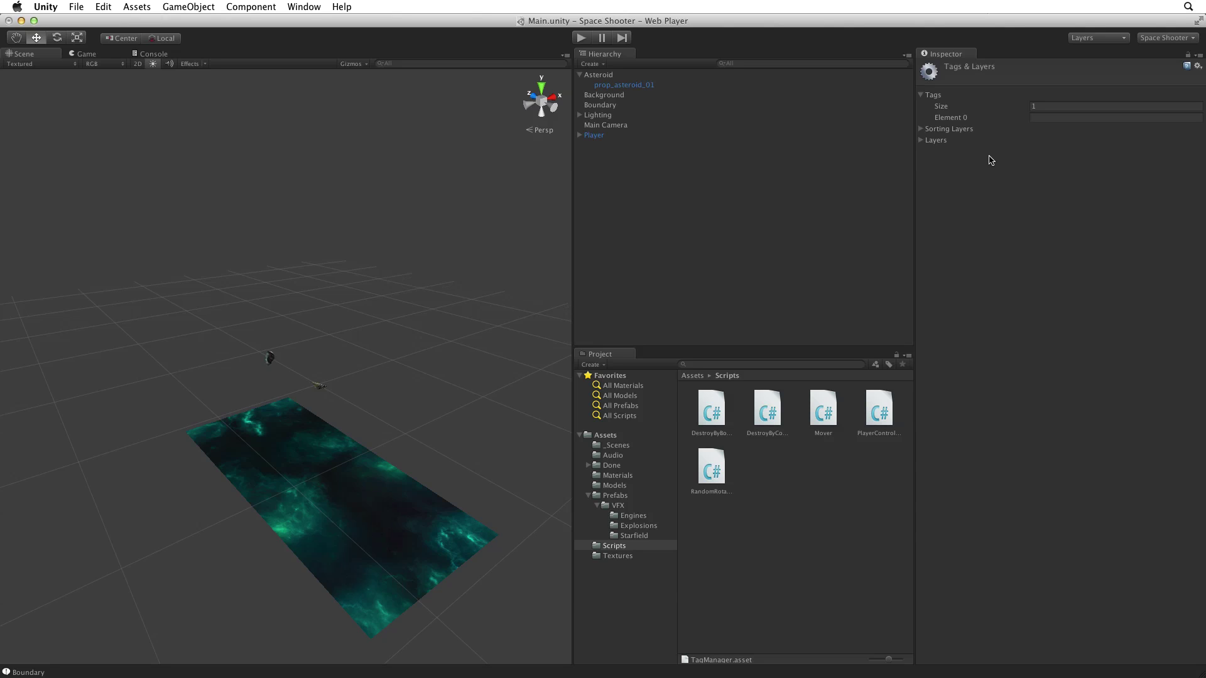
pyautogui.click(1051, 116)
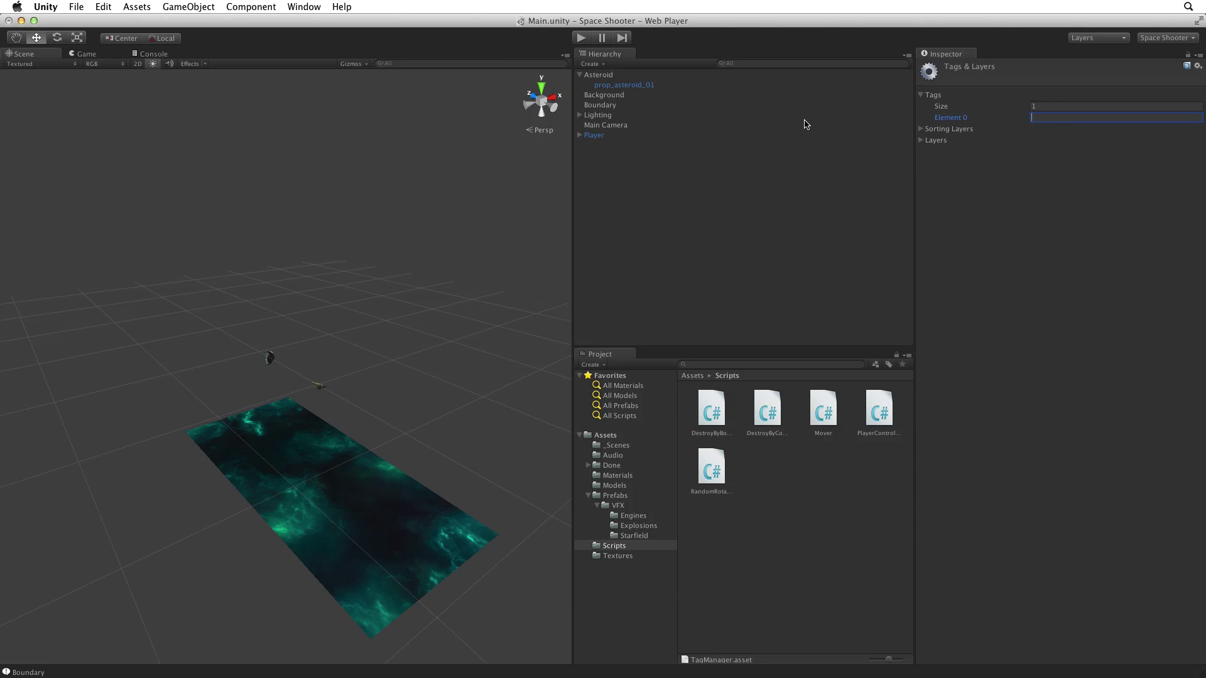
pyautogui.write('Boundary')
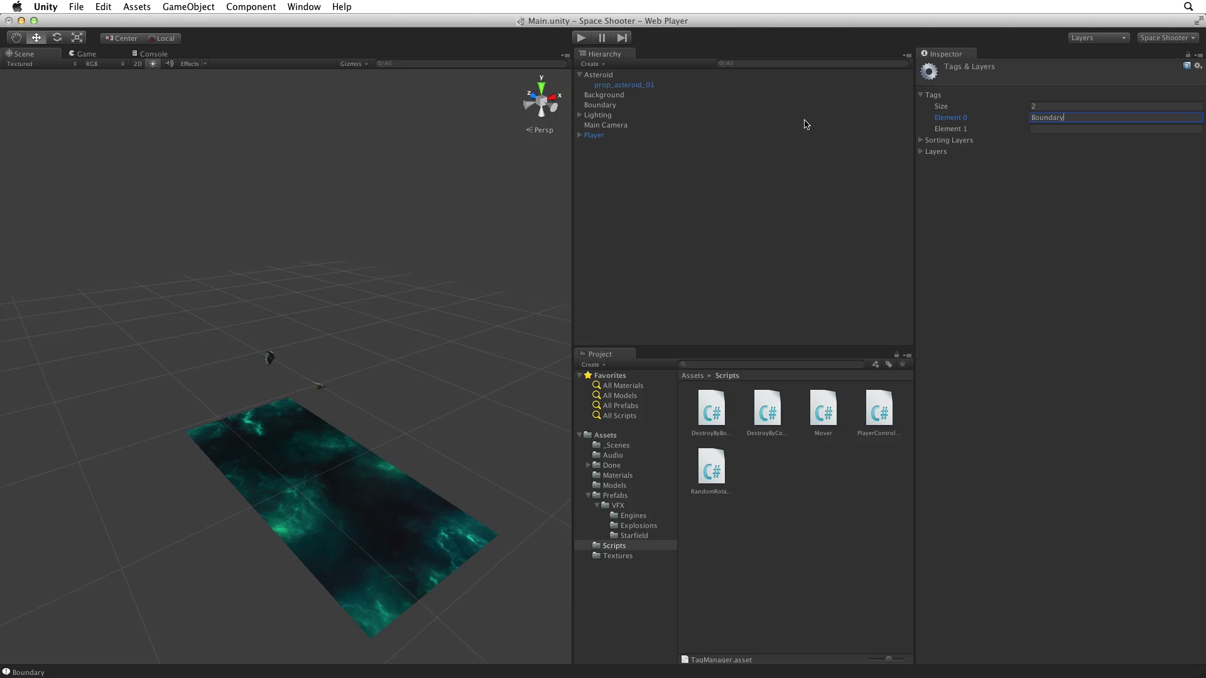
# Reselect Boundary and set its Tag to Boundary
pyautogui.click(600, 105)
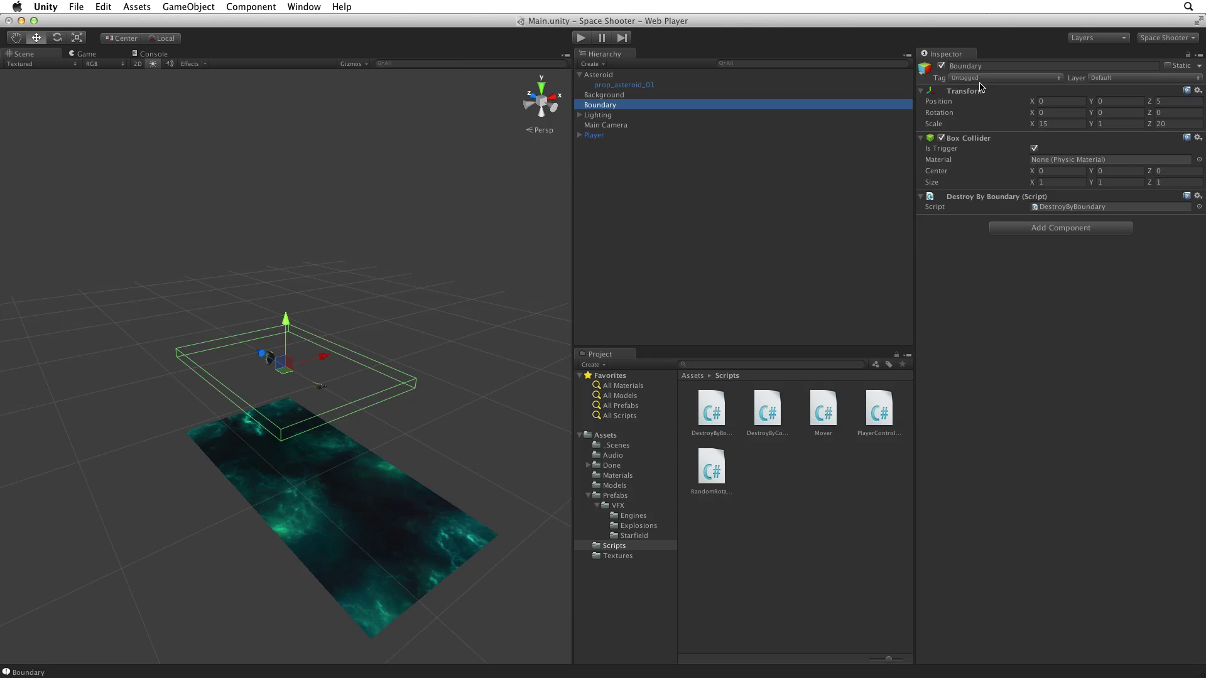
pyautogui.click(979, 79)
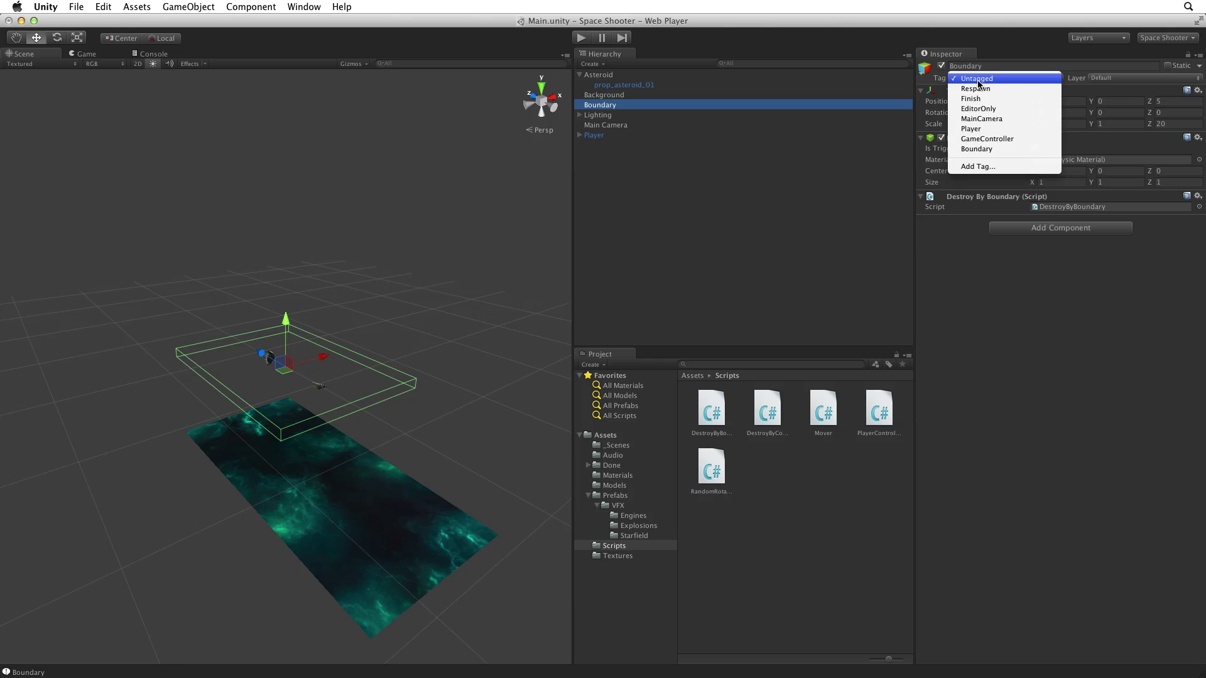
pyautogui.click(976, 149)
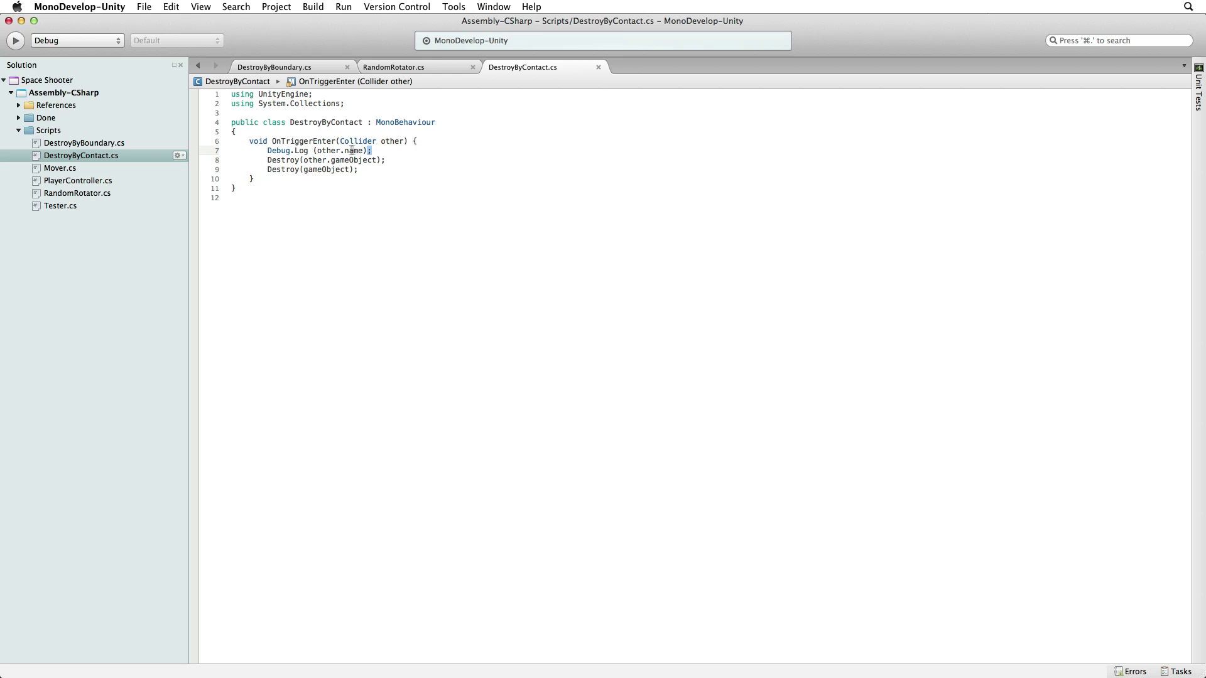
# Replace the Debug.Log line with an early return when other.tag == "Boundary", then switch back to Unity
pyautogui.moveTo(371, 150); pyautogui.dragTo(195, 160)
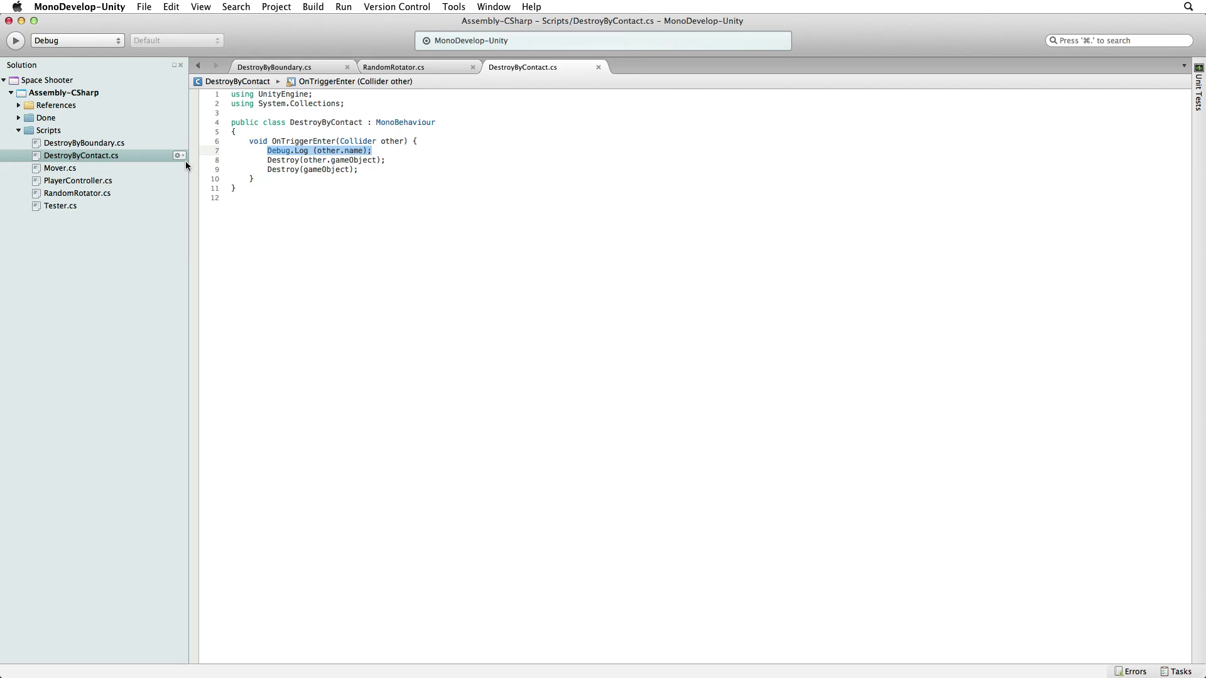
pyautogui.write('if (other.tag == "Bound')
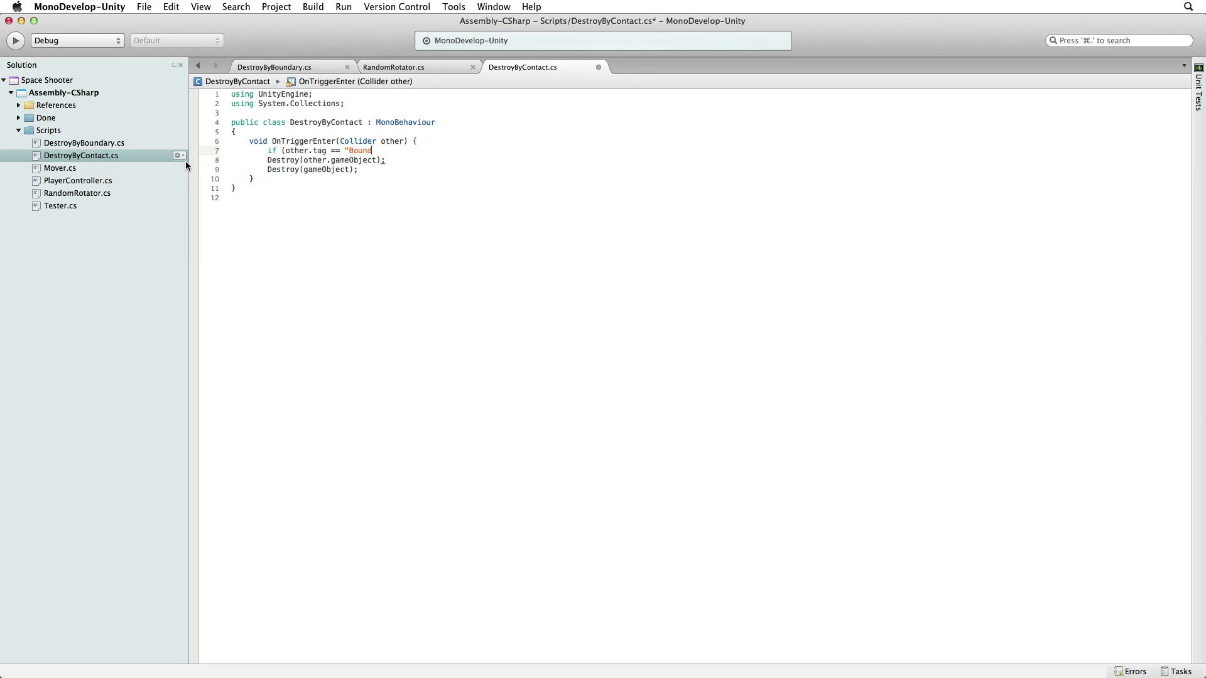
pyautogui.write('ary")')
pyautogui.press('Return')
pyautogui.write('{')
pyautogui.press('Return')
pyautogui.write('return;')
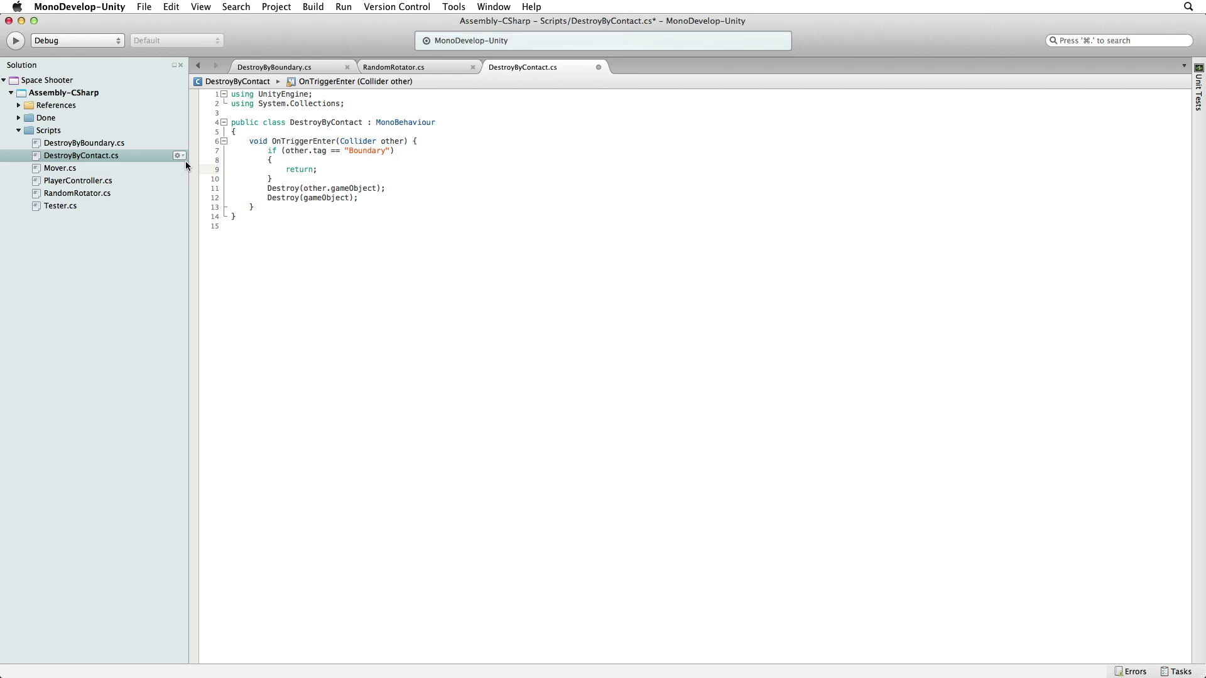
pyautogui.press('super+Tab')
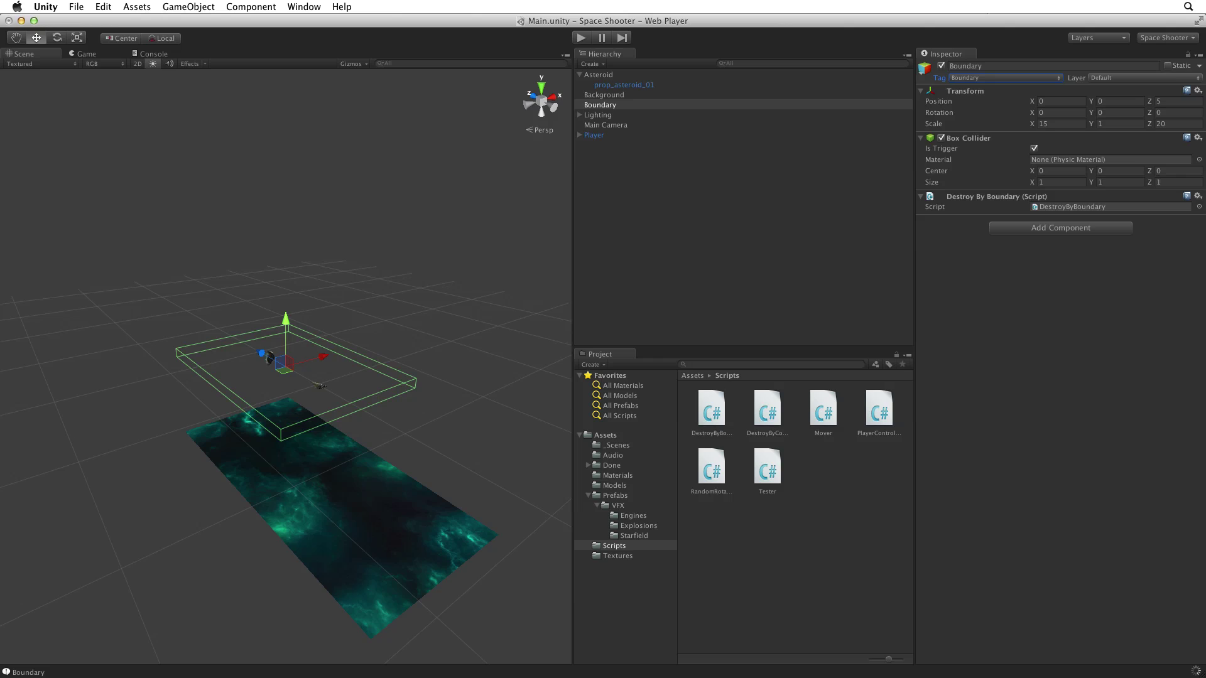
pyautogui.press('super+p')
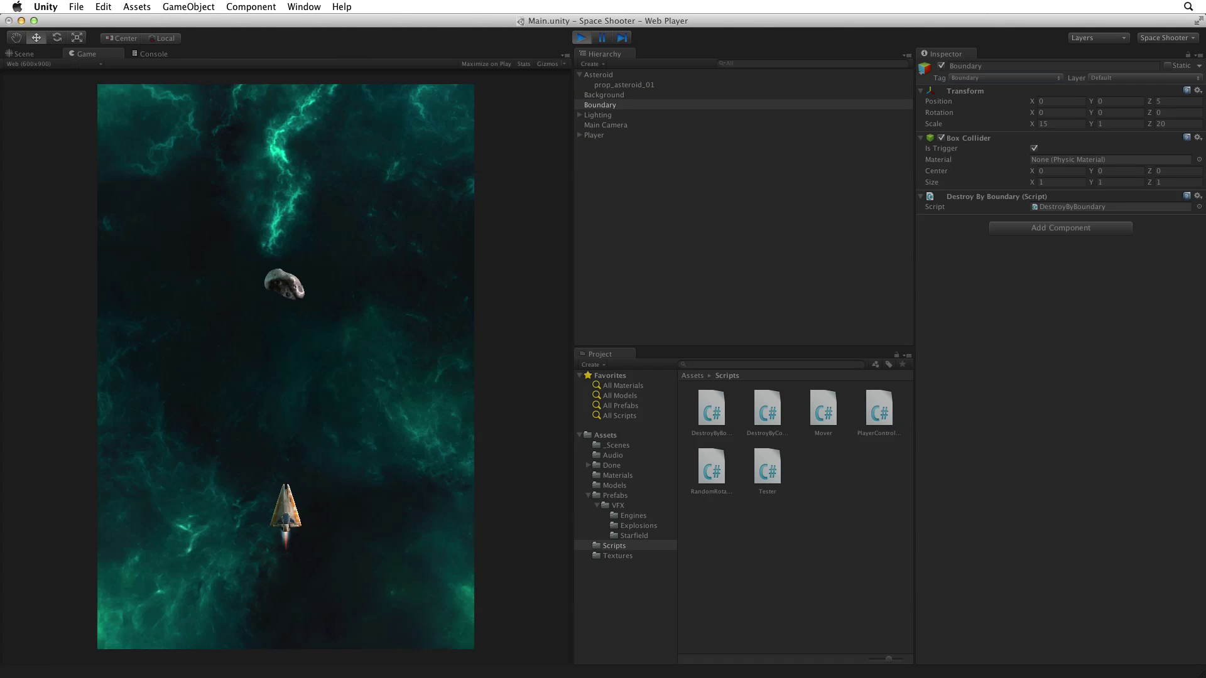